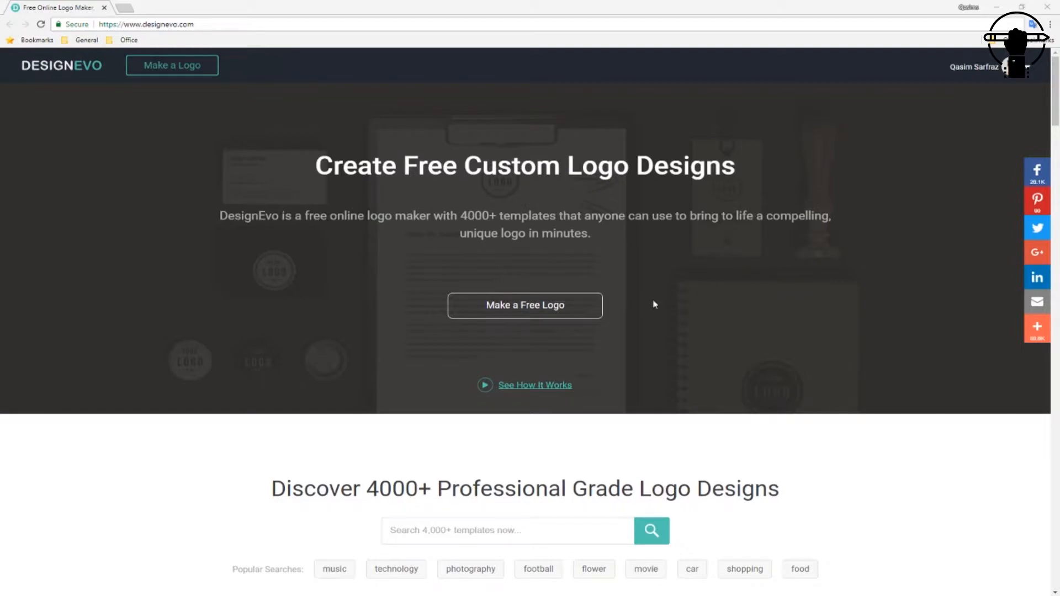
# Look through the DesignEvo homepage and its mobile and desktop app pages, and return to the homepage
pyautogui.scroll(-1, 658, 302)
pyautogui.scroll(-20, 657, 302)
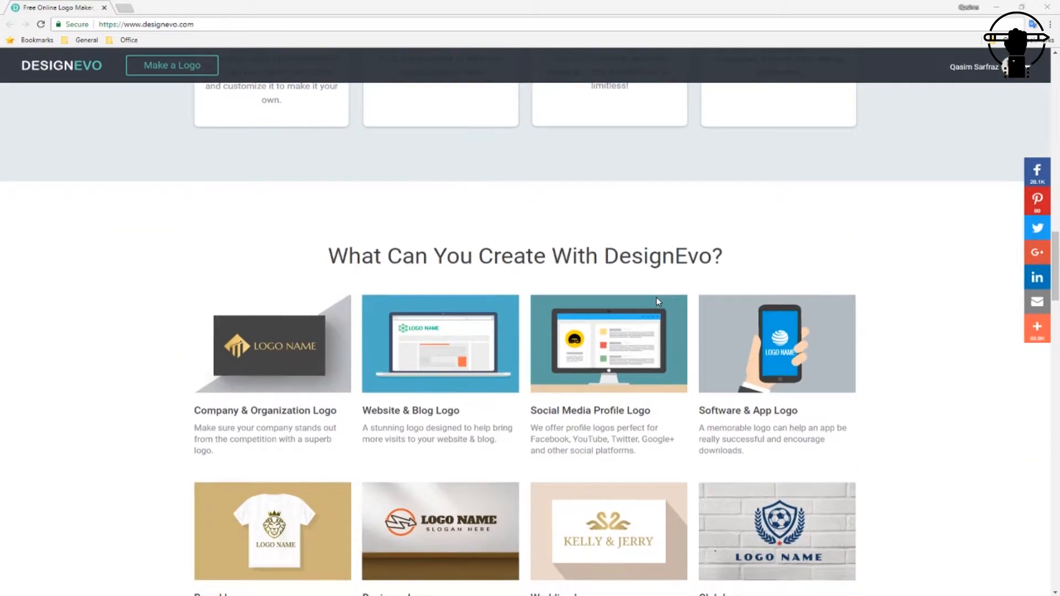
pyautogui.scroll(-20, 647, 322)
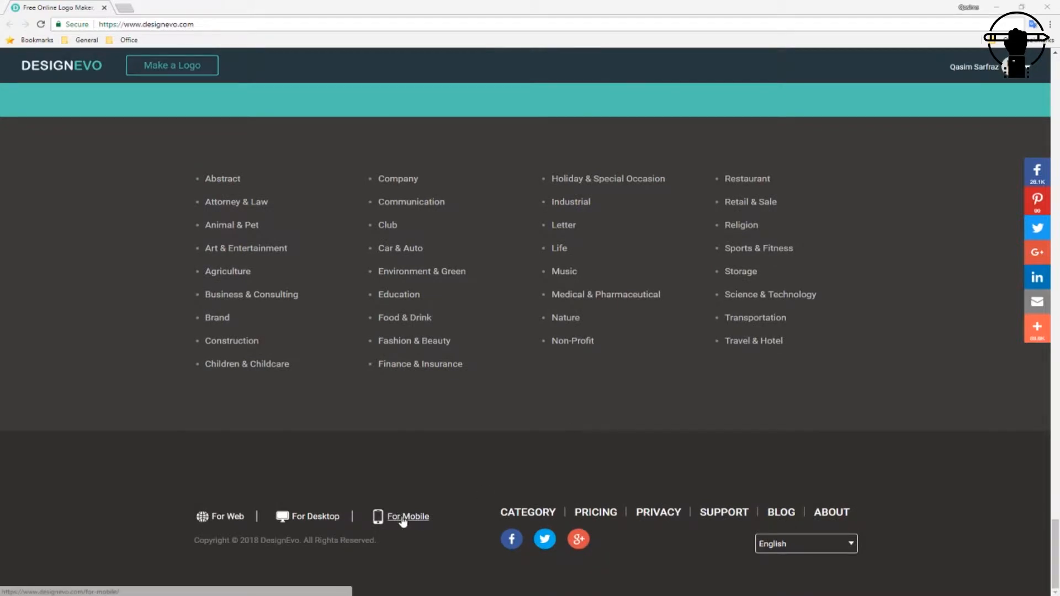
pyautogui.click(403, 520)
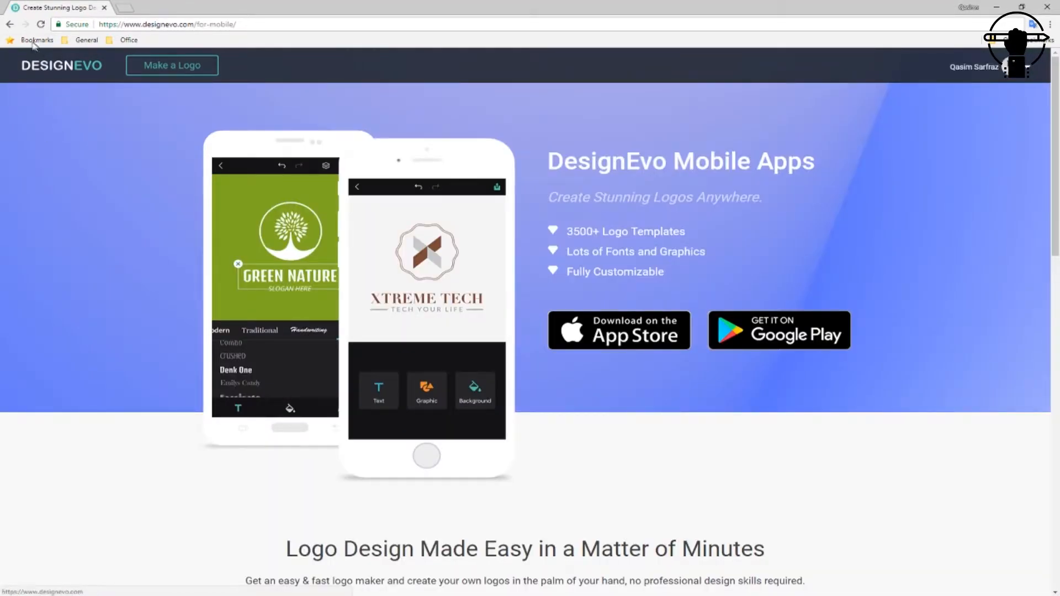
pyautogui.click(9, 26)
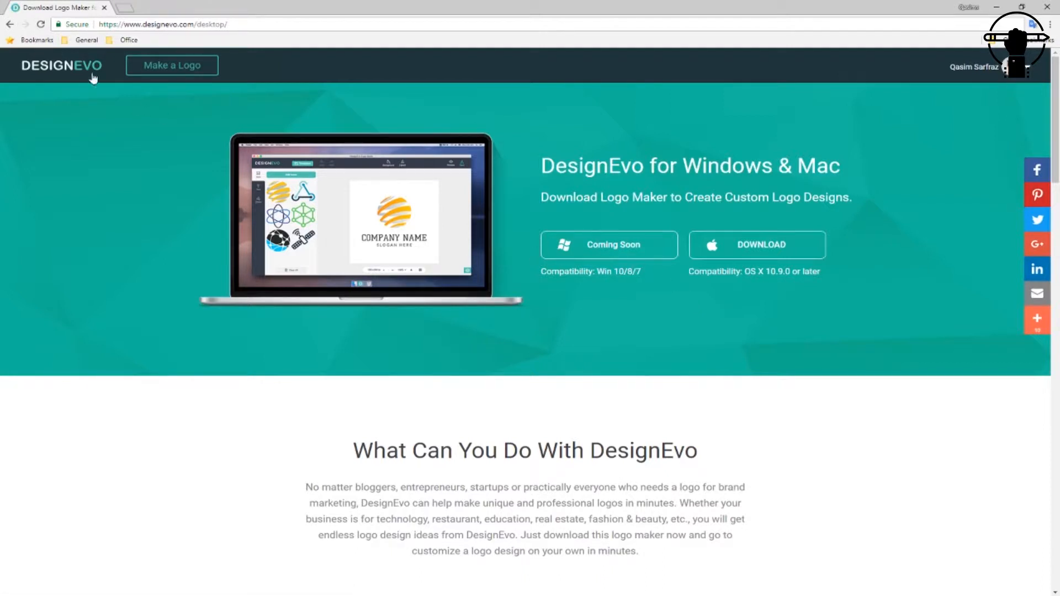
pyautogui.click(10, 26)
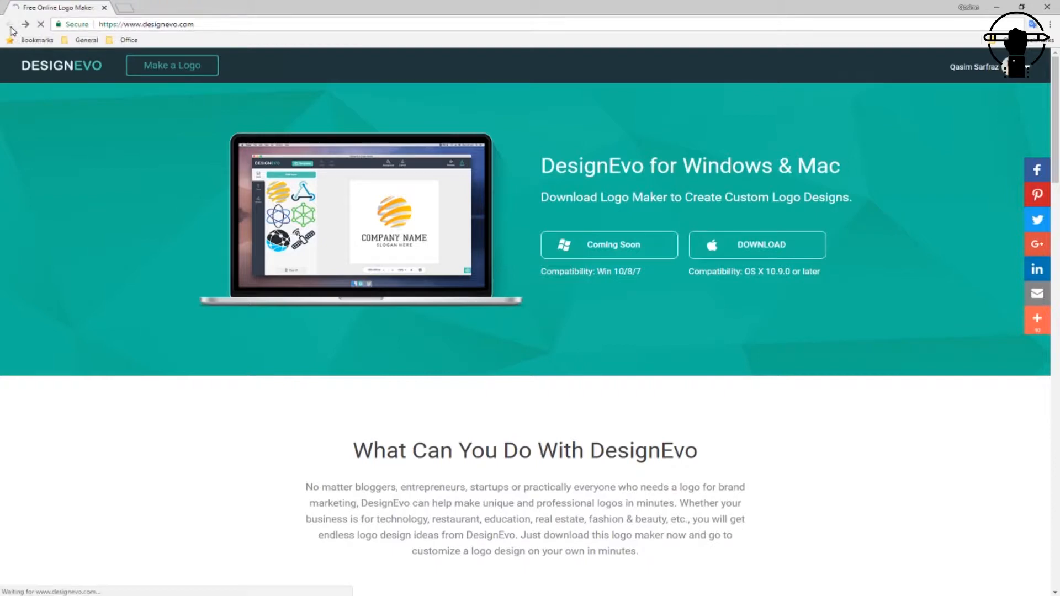
pyautogui.click(72, 70)
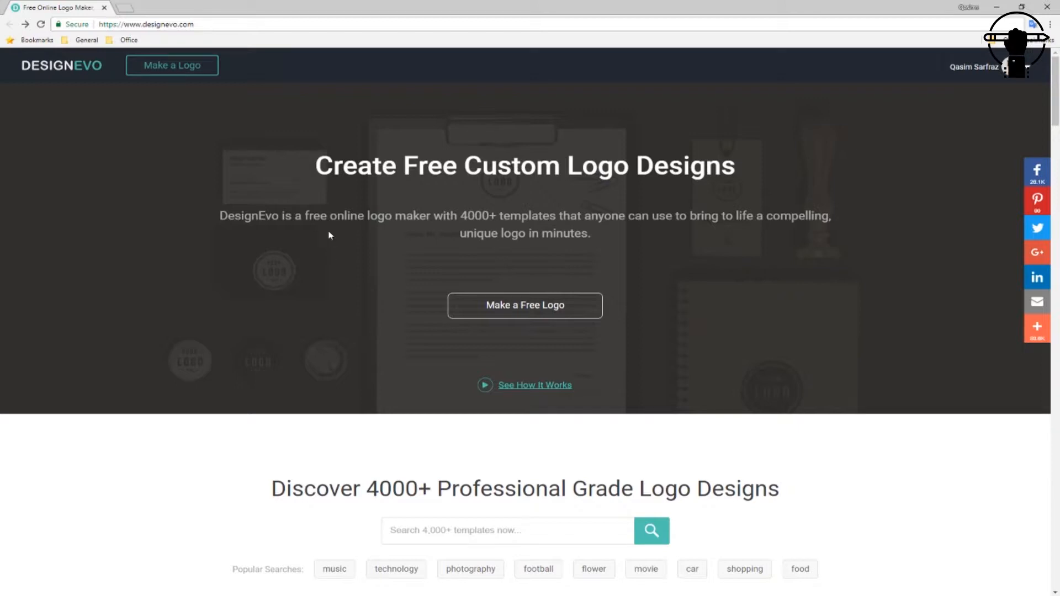
# Open the logo maker, search its templates for "academy", and browse the designs offered
pyautogui.click(172, 72)
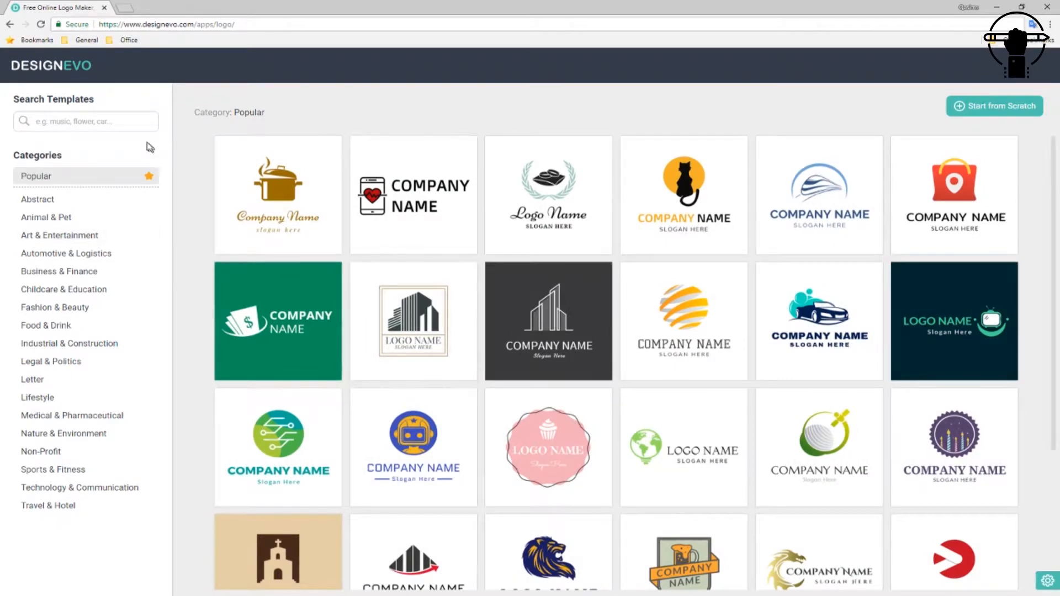
pyautogui.click(124, 125)
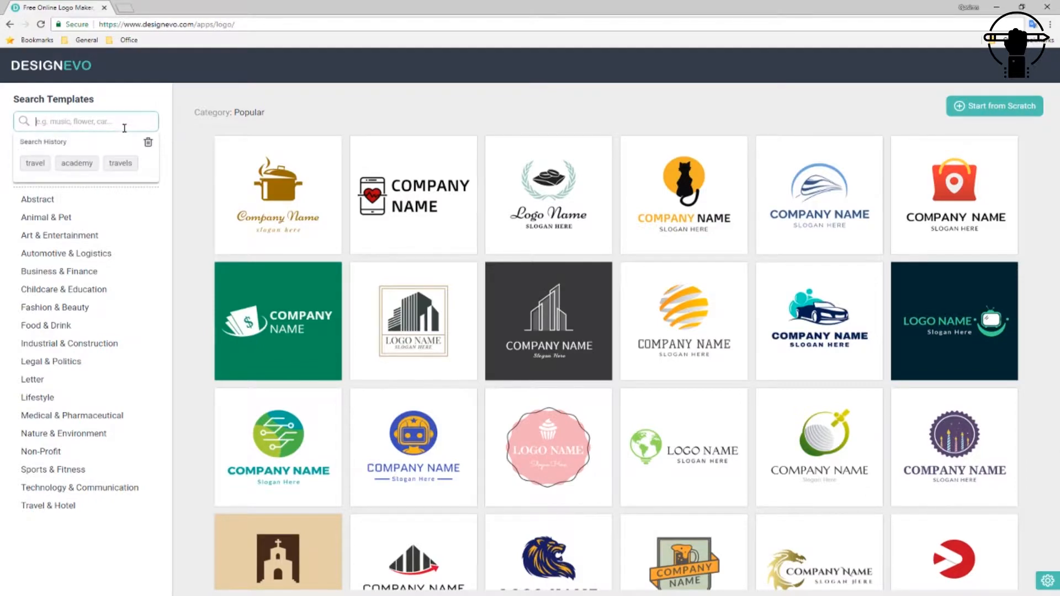
pyautogui.write('academy')
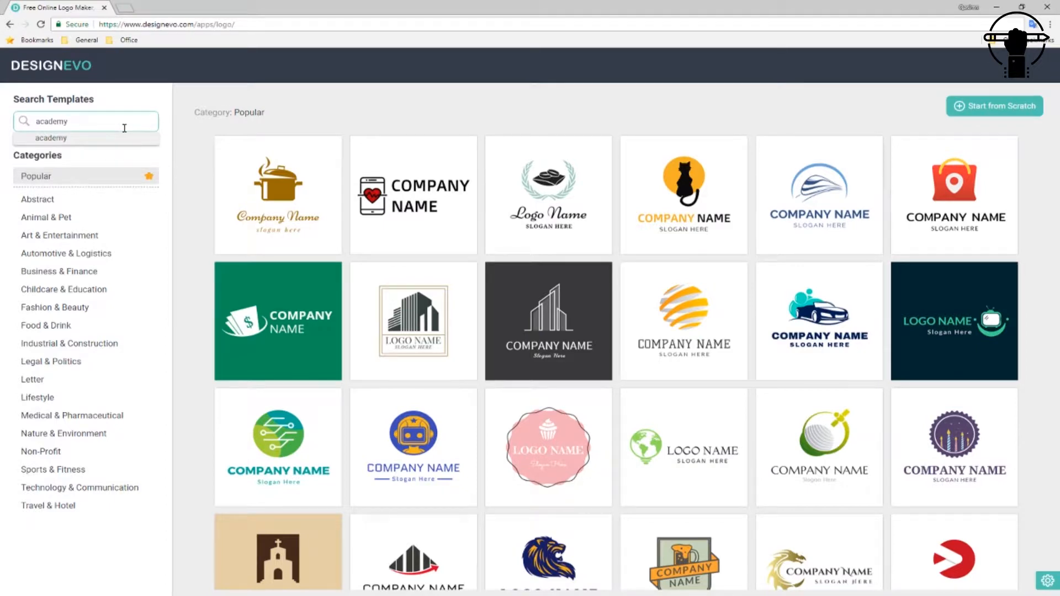
pyautogui.press('Return')
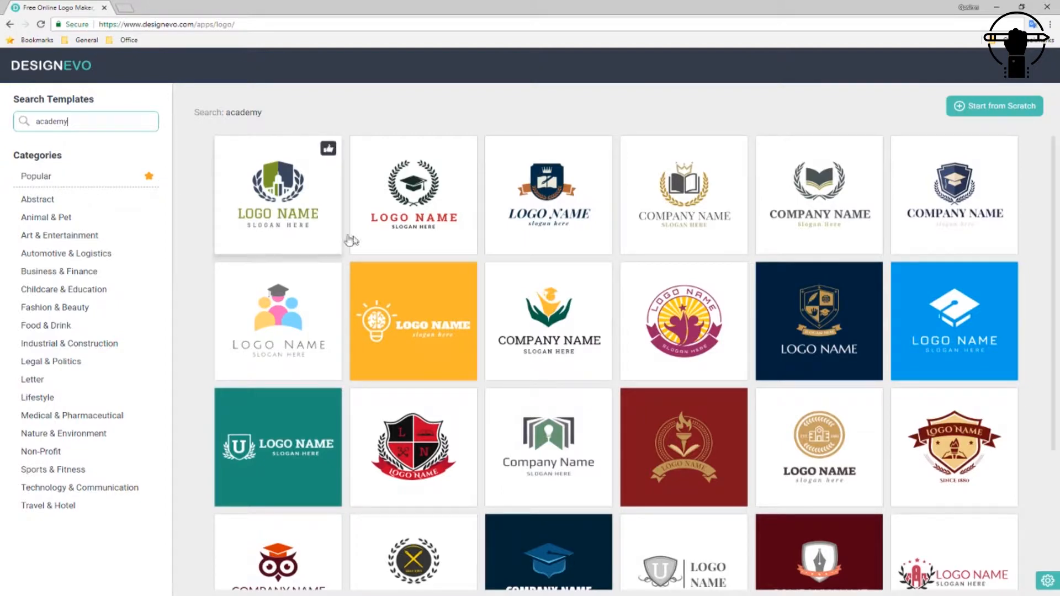
pyautogui.scroll(-2, 729, 276)
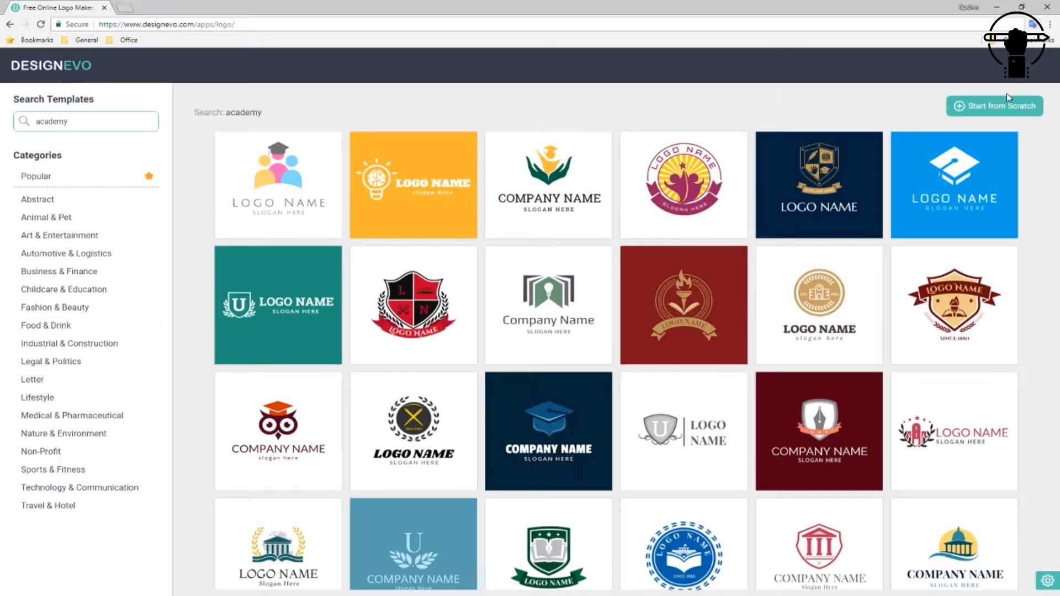
# Start a blank logo from scratch and search the icon library for "camera"
pyautogui.click(994, 113)
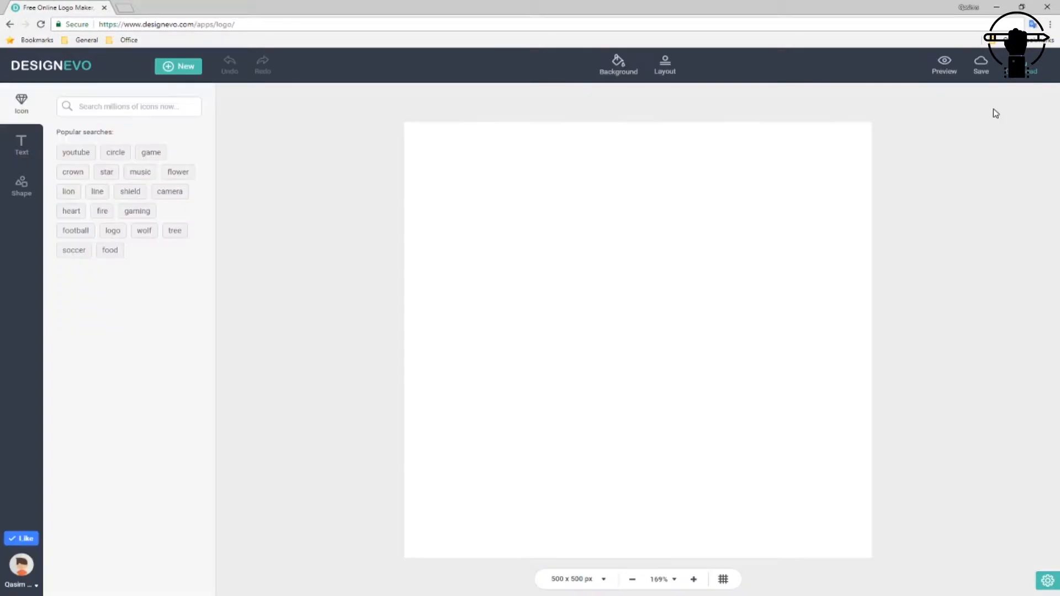
pyautogui.click(120, 103)
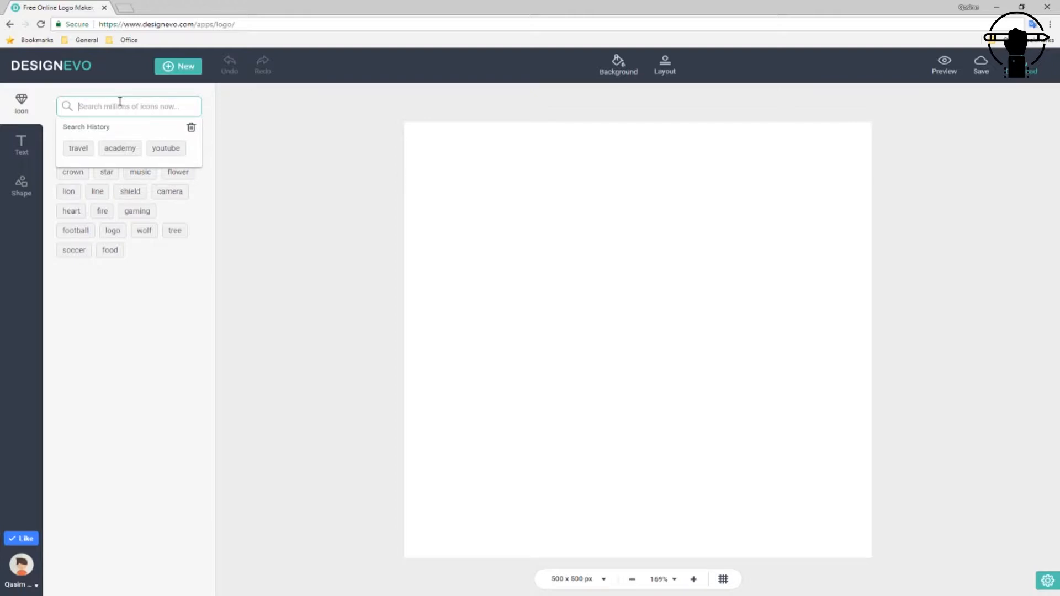
pyautogui.write('camera')
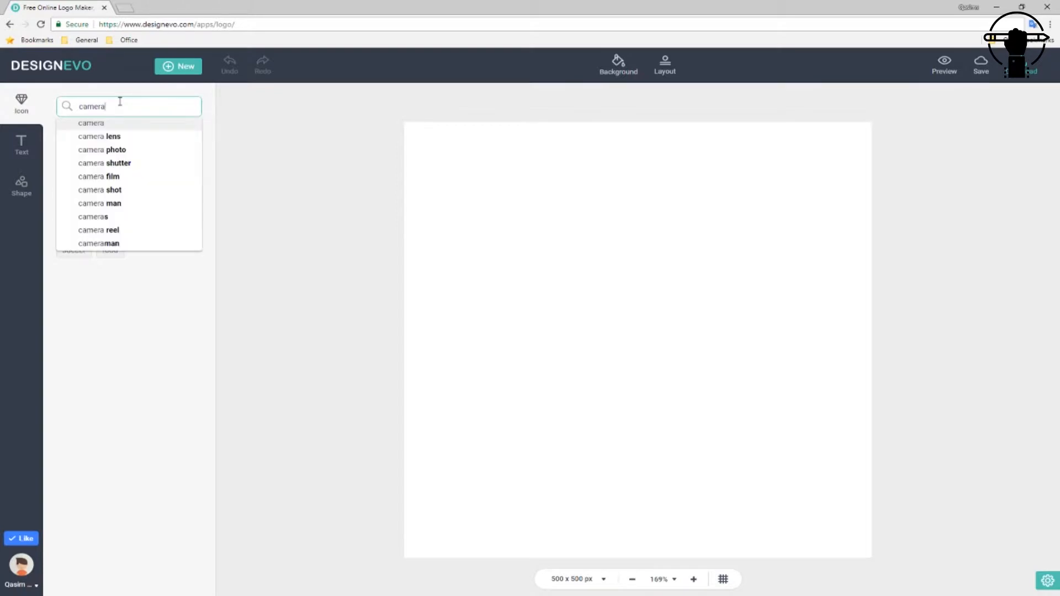
pyautogui.press('Return')
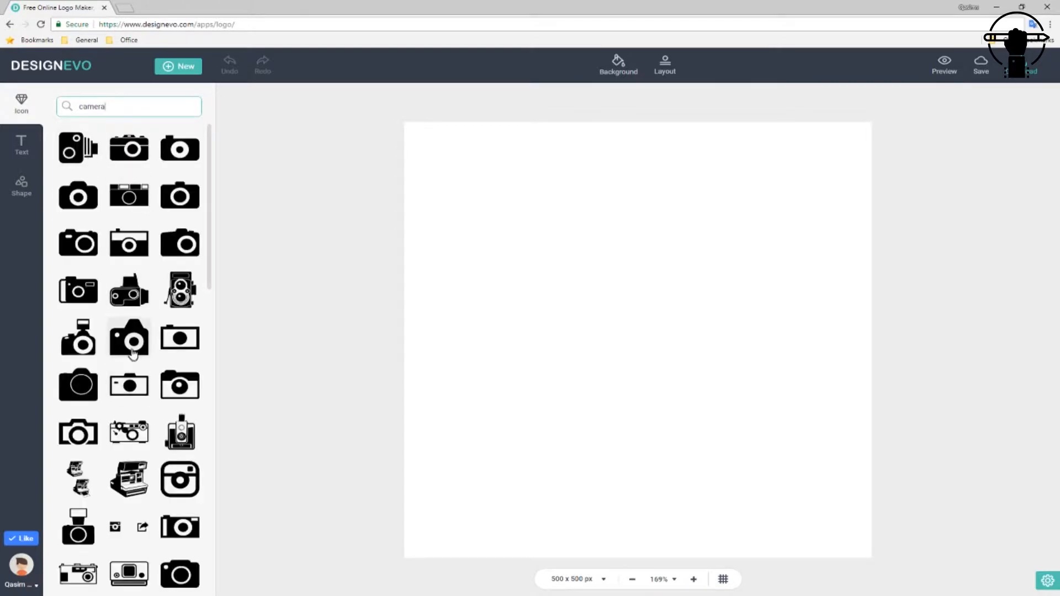
# Place the solid black camera icon with the raised viewfinder, enlarged and horizontally centred in the canvas's upper half
pyautogui.moveTo(133, 354); pyautogui.dragTo(566, 344)
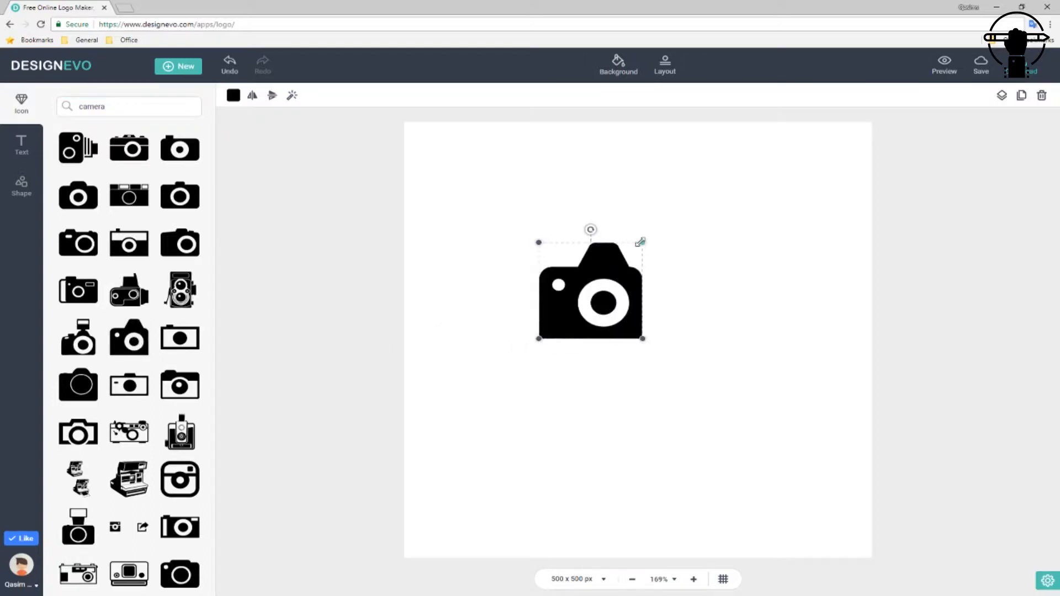
pyautogui.moveTo(640, 242); pyautogui.dragTo(828, 173)
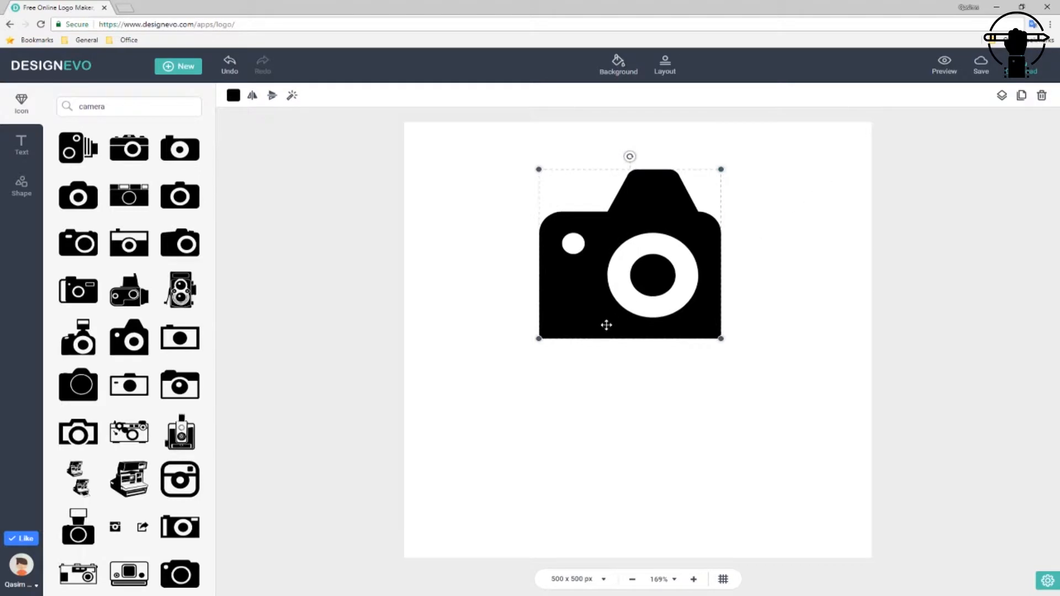
pyautogui.moveTo(600, 253)
pyautogui.mouseDown()
pyautogui.moveTo(672, 249)
pyautogui.moveTo(566, 243)
pyautogui.moveTo(628, 249)
pyautogui.moveTo(597, 266)
pyautogui.moveTo(574, 254)
pyautogui.moveTo(605, 257)
pyautogui.mouseUp()
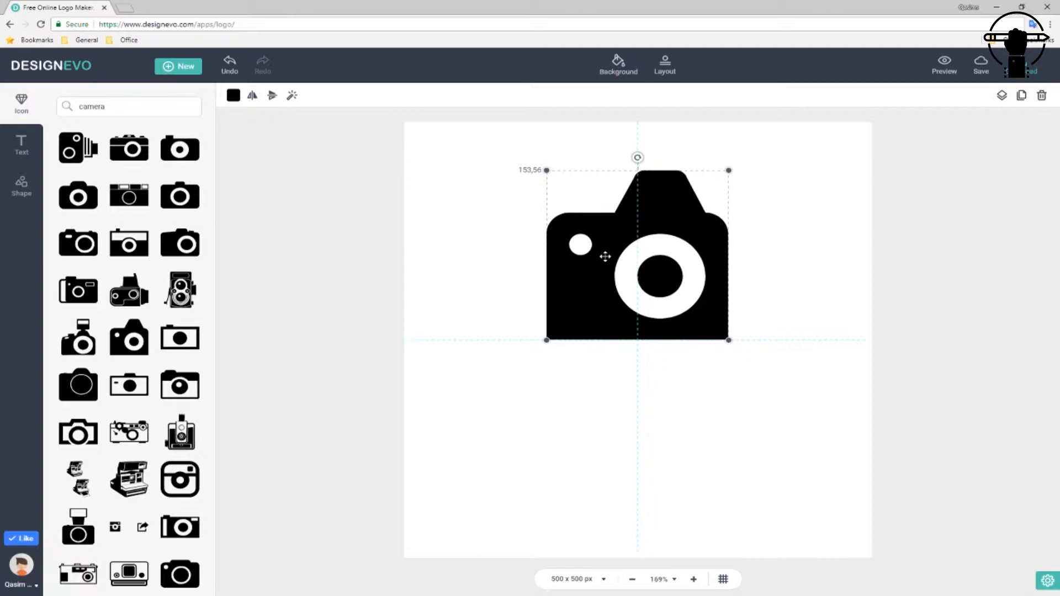
pyautogui.moveTo(606, 257)
pyautogui.mouseDown()
pyautogui.moveTo(606, 426)
pyautogui.moveTo(608, 251)
pyautogui.mouseUp()
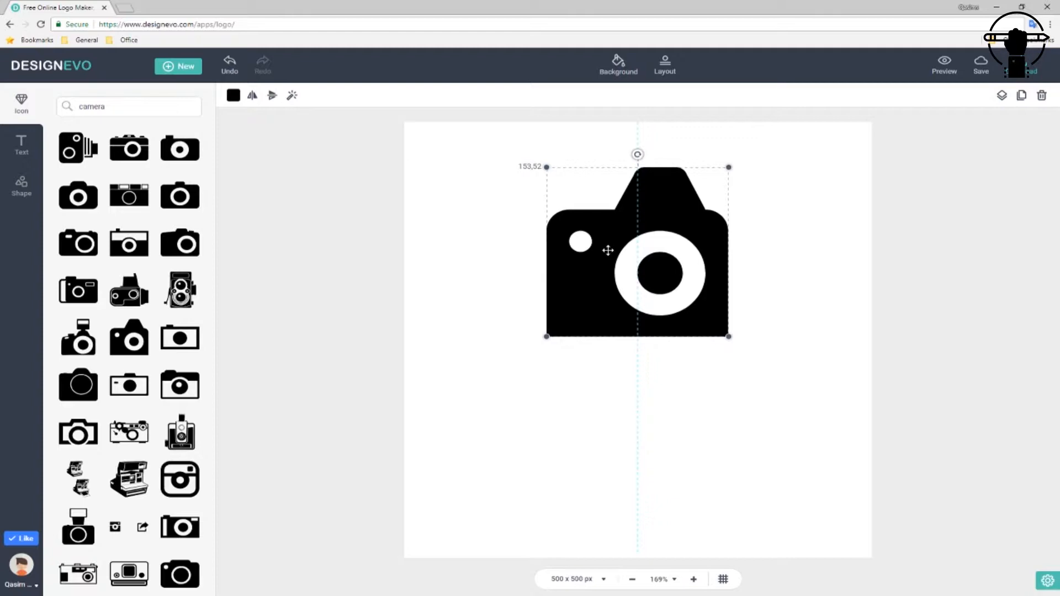
# Try the camera icon at the canvas centre using the alignment guides and bring it back near the top edge
pyautogui.moveTo(609, 250); pyautogui.dragTo(603, 327)
pyautogui.moveTo(604, 345); pyautogui.dragTo(605, 336)
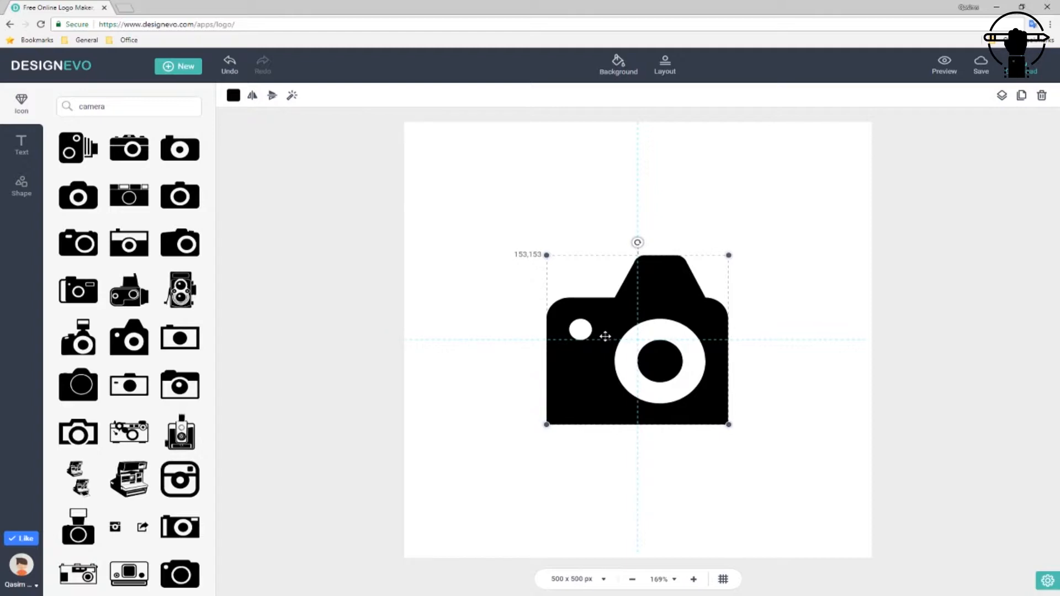
pyautogui.moveTo(606, 336); pyautogui.dragTo(610, 336)
pyautogui.moveTo(609, 337); pyautogui.dragTo(630, 261)
pyautogui.click(633, 264)
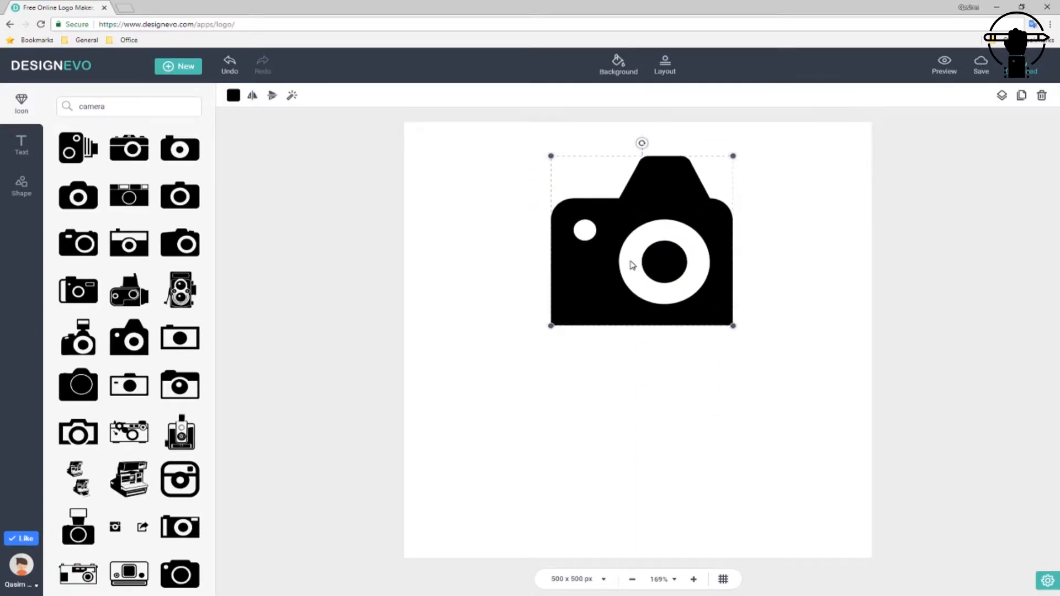
pyautogui.click(642, 261)
# Add a text line in the Lalezar font reading the owner's first name followed by "Photos"
pyautogui.click(22, 147)
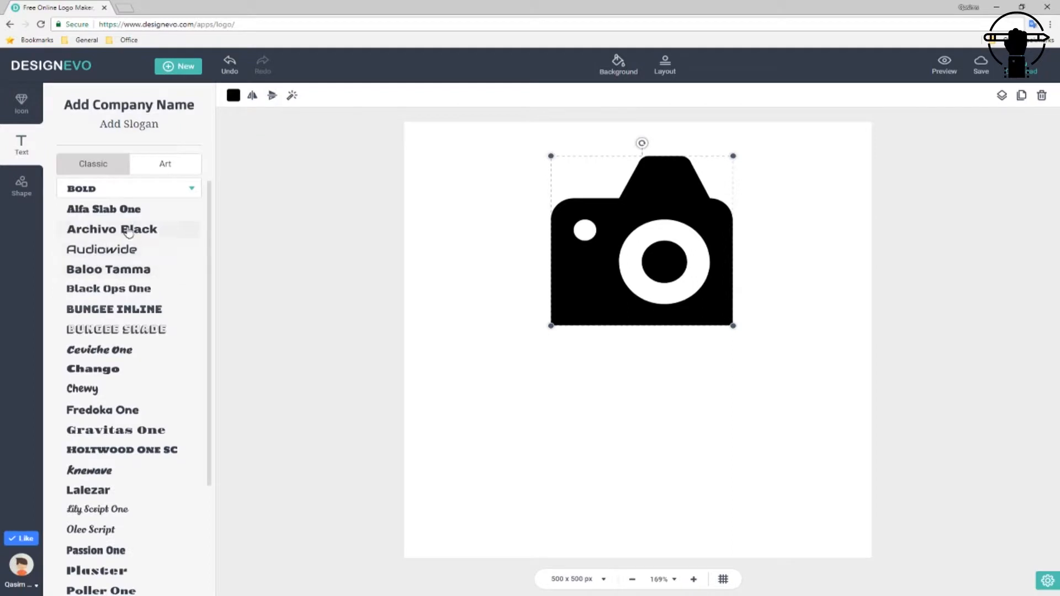
pyautogui.scroll(-3, 87, 458)
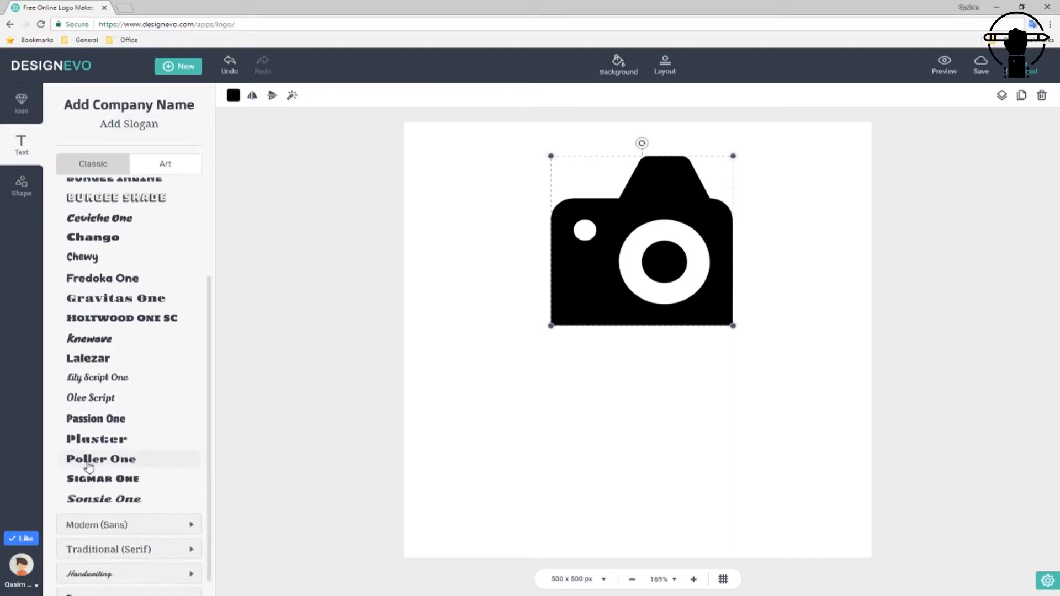
pyautogui.click(89, 357)
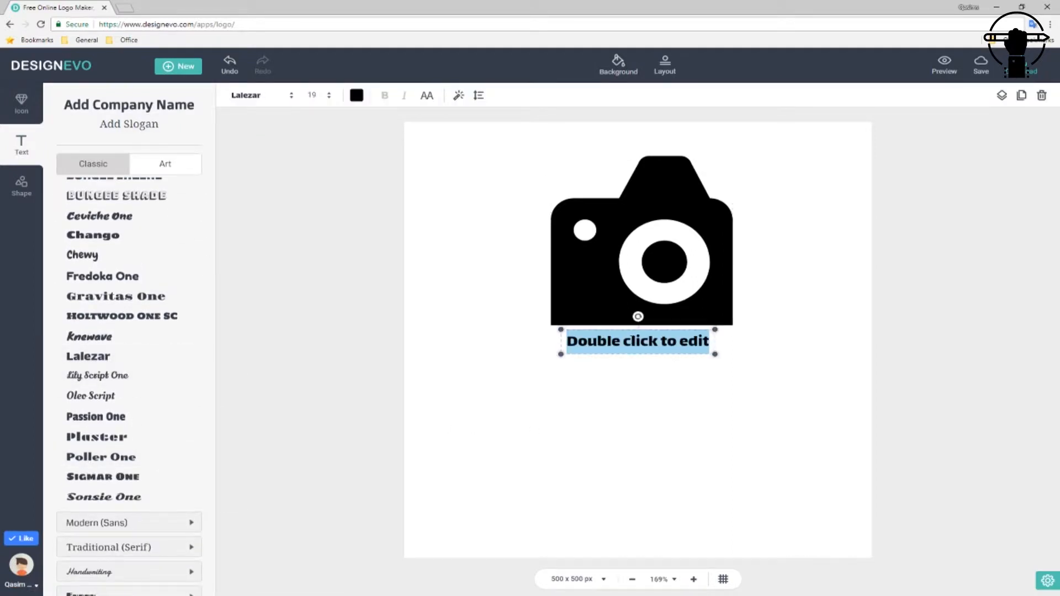
pyautogui.write('Qasim')
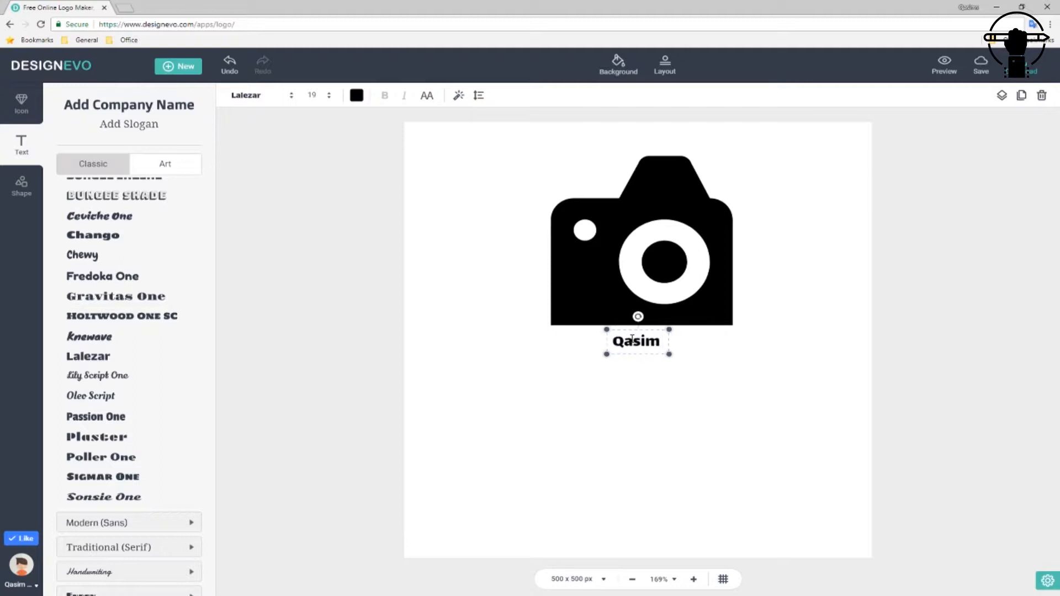
pyautogui.write(' Ph')
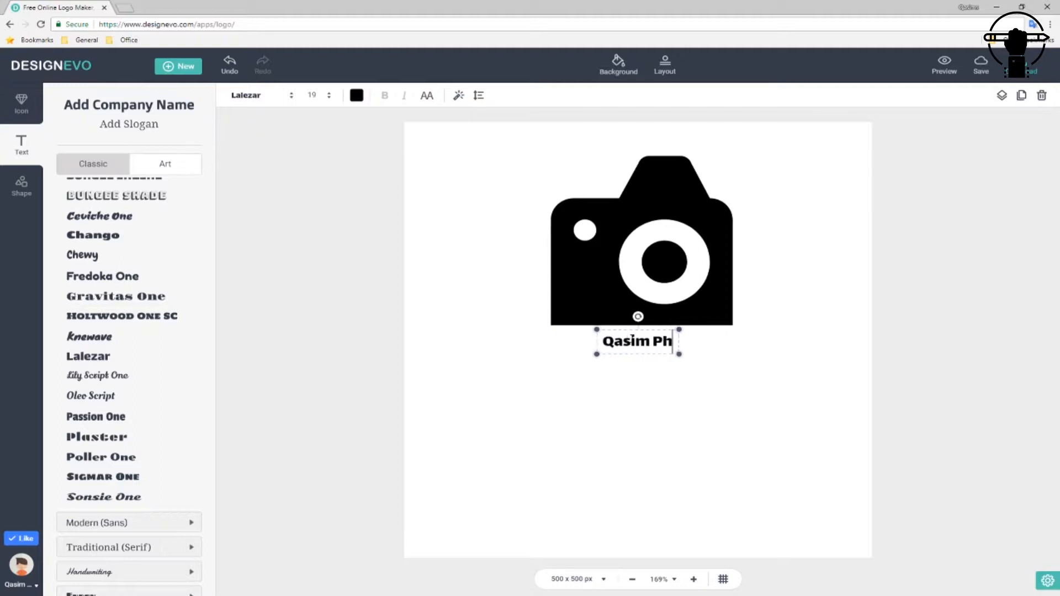
pyautogui.write('otoes')
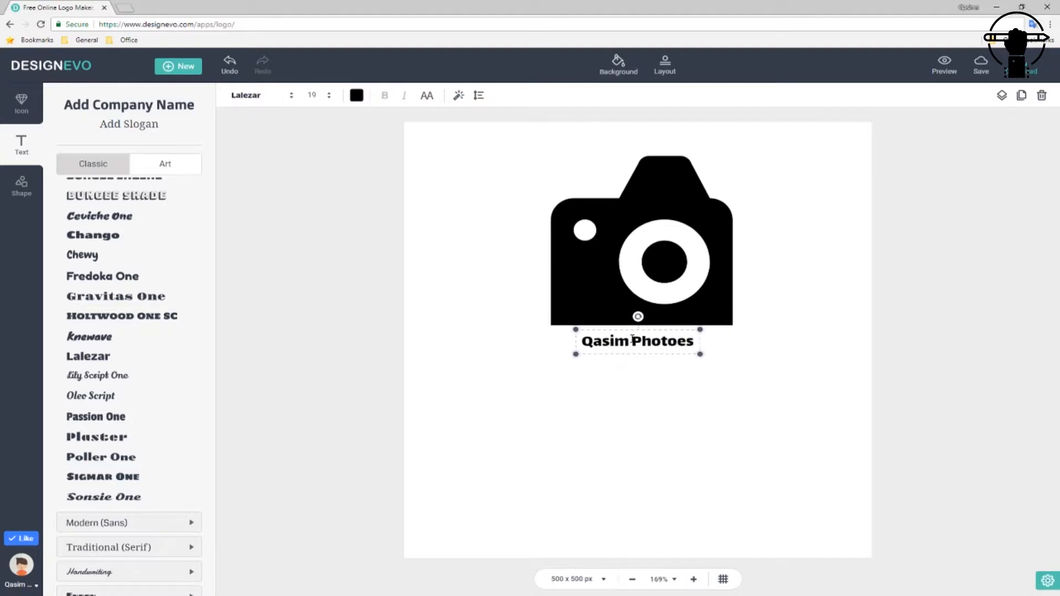
pyautogui.press('BackSpace')
pyautogui.press('BackSpace')
pyautogui.write('s')
pyautogui.click(826, 333)
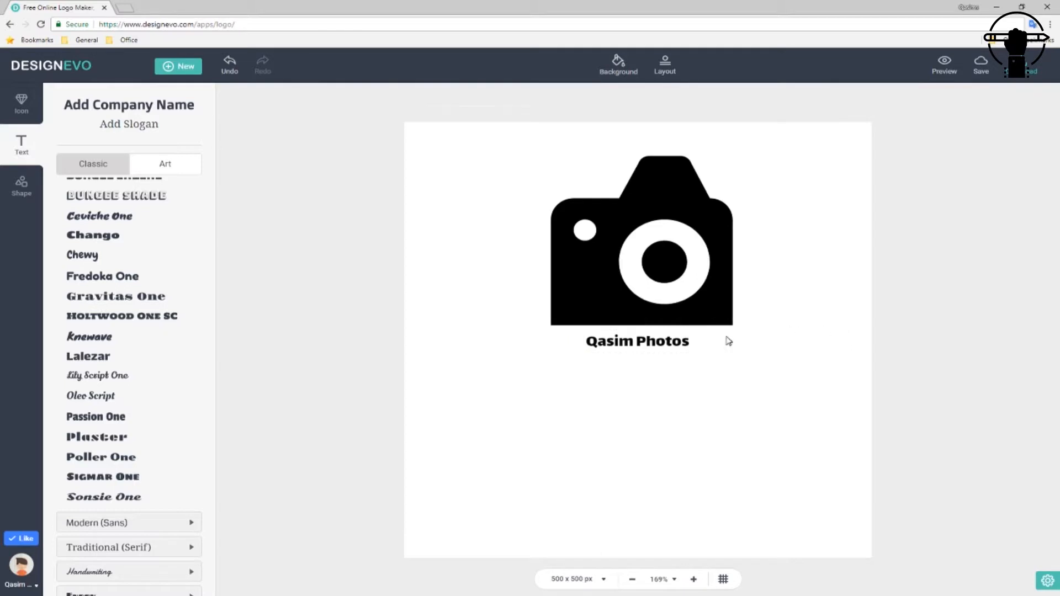
# Enlarge the brand name text to size 36 and position it centred just below the camera icon
pyautogui.click(685, 337)
pyautogui.moveTo(696, 330); pyautogui.dragTo(790, 314)
pyautogui.moveTo(735, 343); pyautogui.dragTo(693, 364)
pyautogui.click(692, 484)
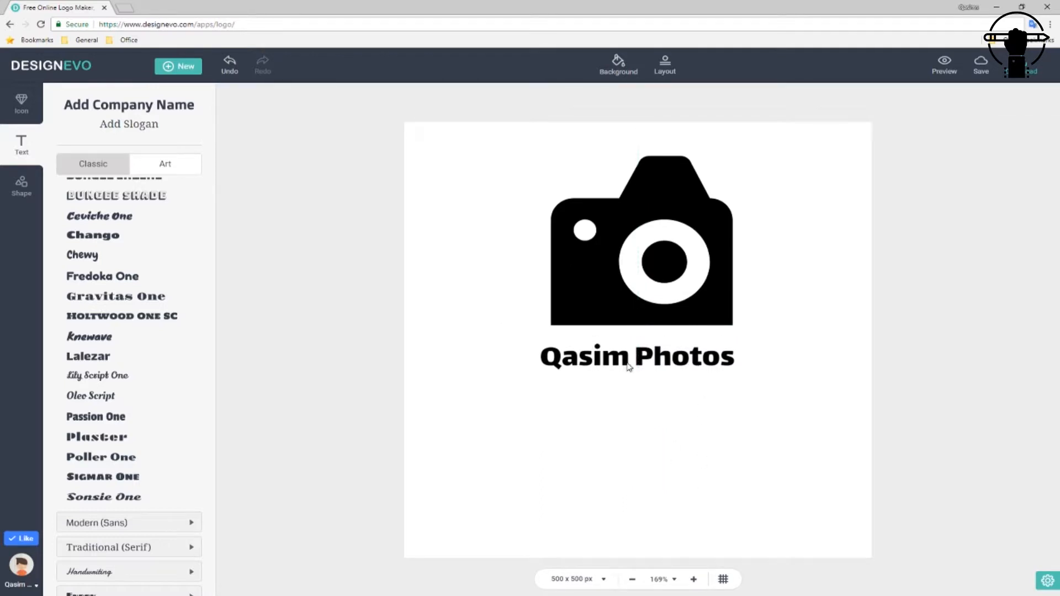
# Change the brand name text colour to teal
pyautogui.click(588, 364)
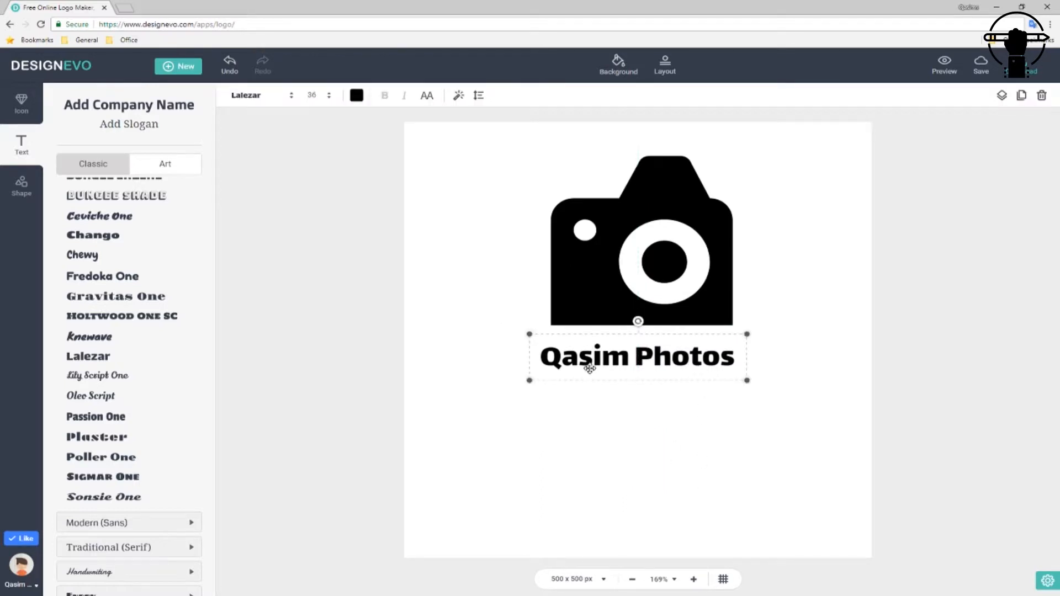
pyautogui.click(357, 96)
pyautogui.click(463, 156)
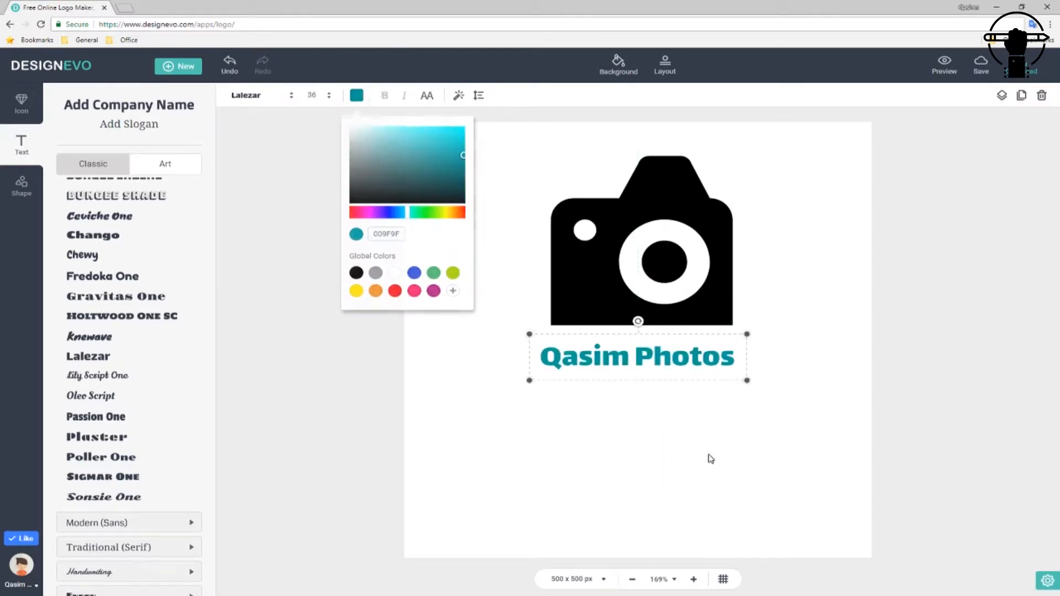
# Try a blue solid fill on the camera icon and settle on red
pyautogui.click(696, 225)
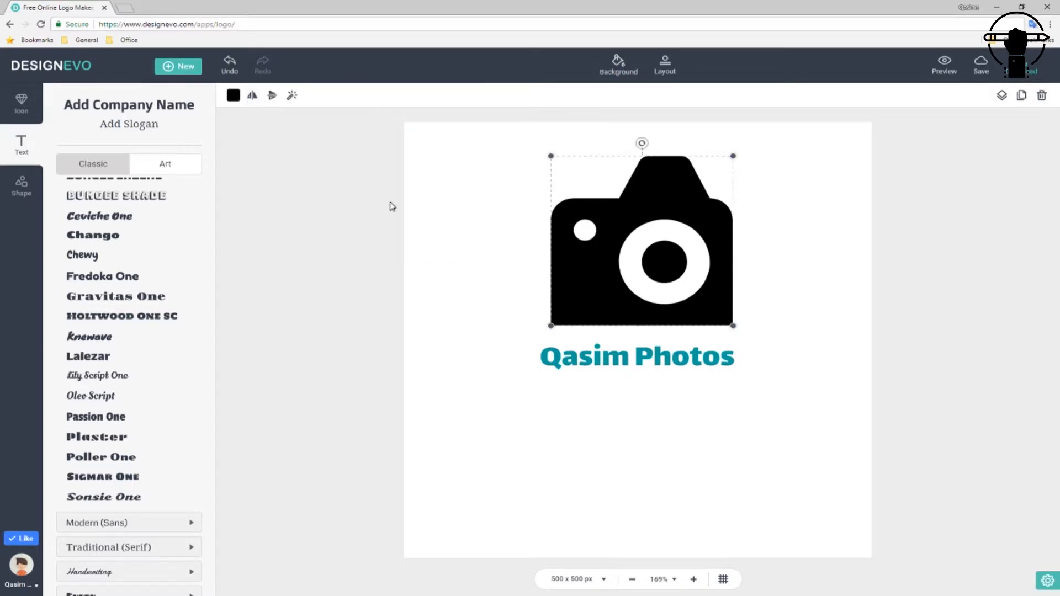
pyautogui.click(234, 95)
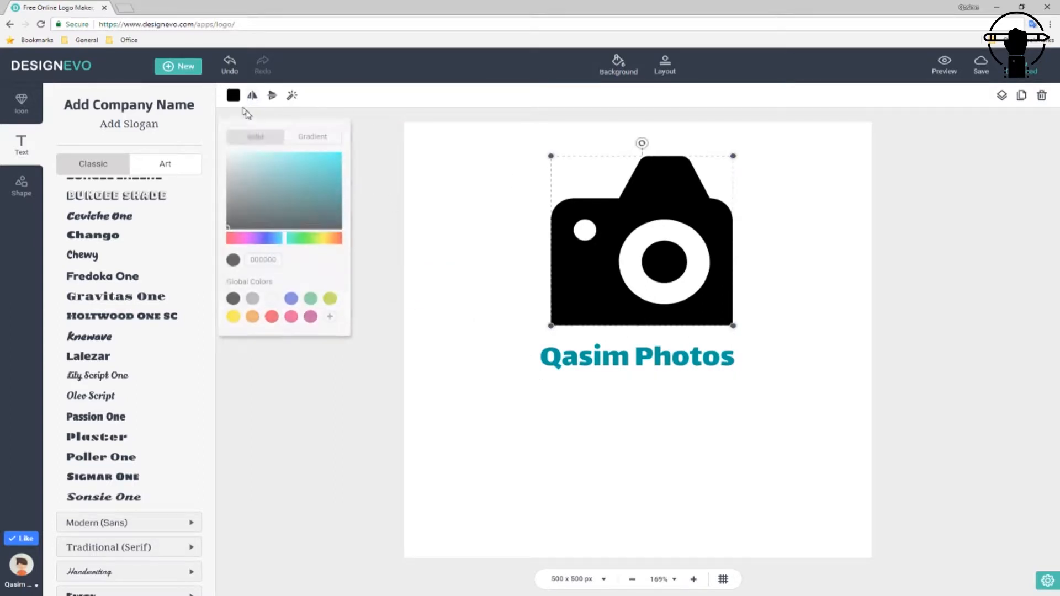
pyautogui.click(323, 161)
pyautogui.click(271, 233)
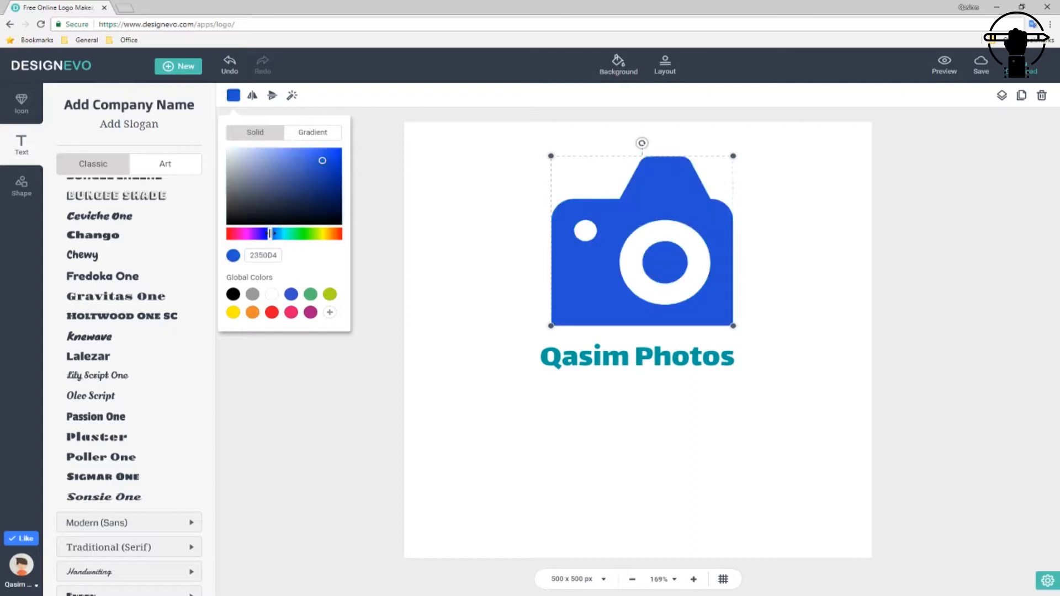
pyautogui.click(336, 234)
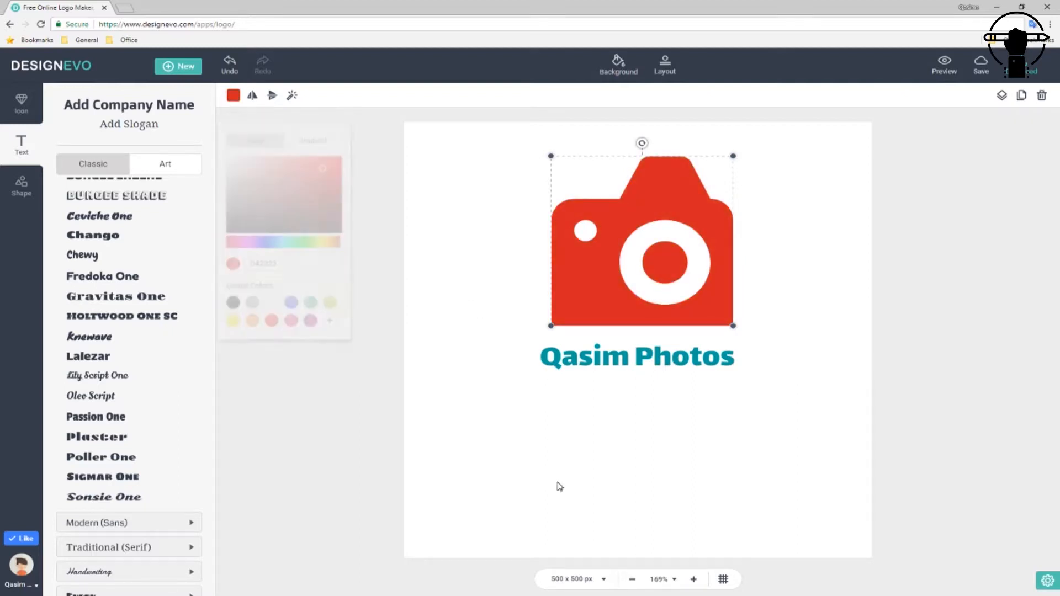
# Try flipping the camera icon vertically and back, and mirror it horizontally
pyautogui.click(426, 287)
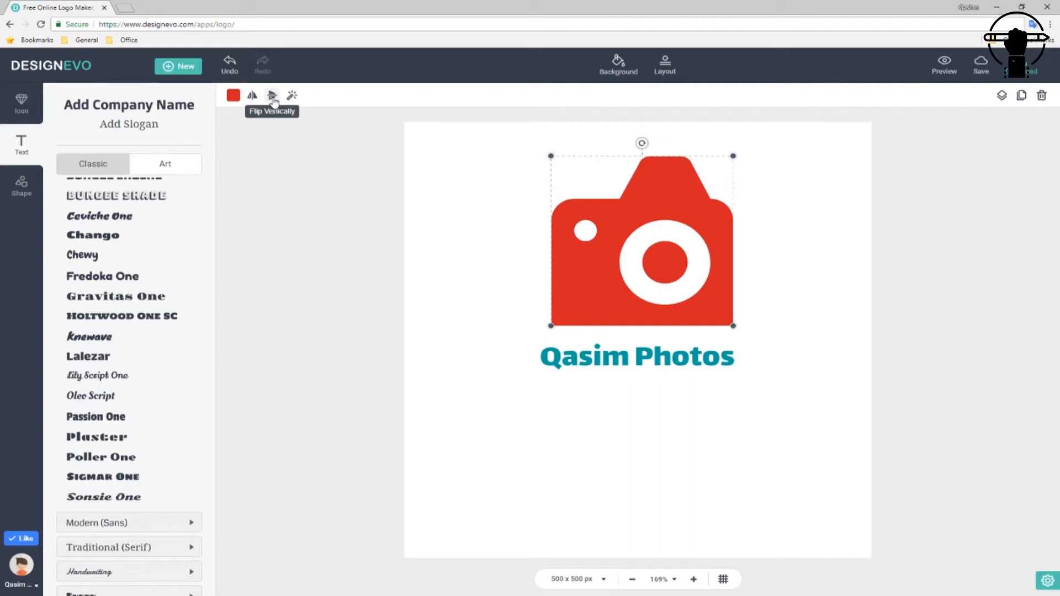
pyautogui.click(273, 98)
pyautogui.click(273, 98)
pyautogui.click(253, 98)
pyautogui.click(253, 98)
pyautogui.click(253, 98)
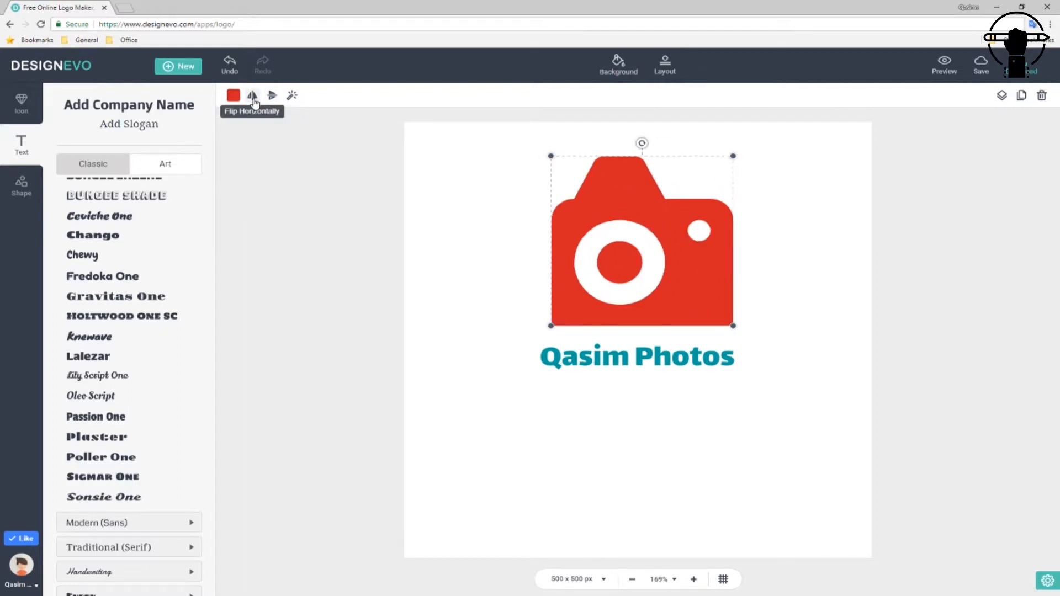
# Try adjusting the camera icon's opacity and leave it at 100
pyautogui.click(294, 100)
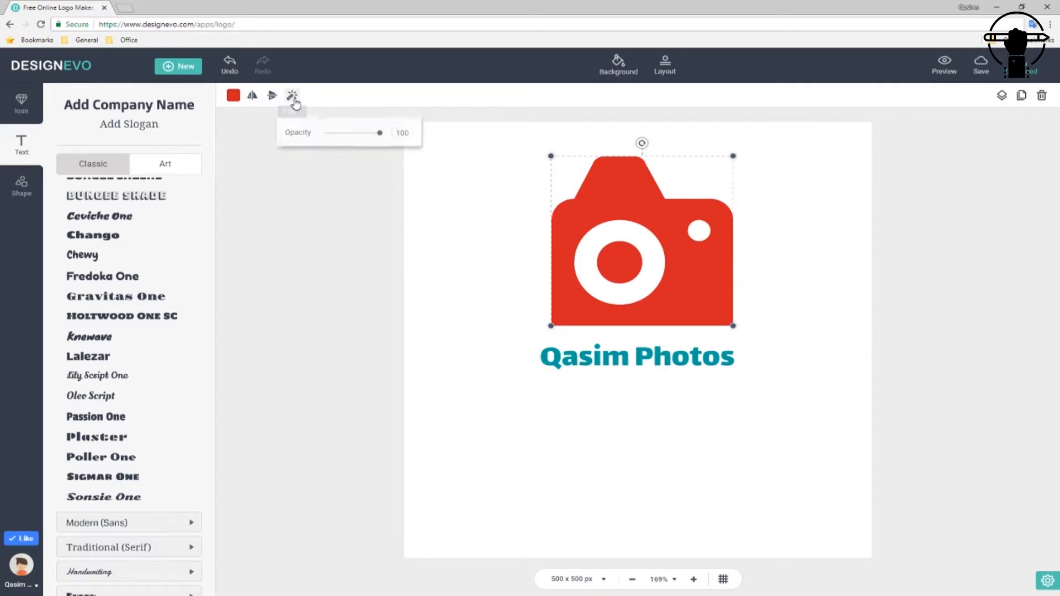
pyautogui.moveTo(376, 132)
pyautogui.mouseDown()
pyautogui.moveTo(346, 137)
pyautogui.moveTo(379, 136)
pyautogui.mouseUp()
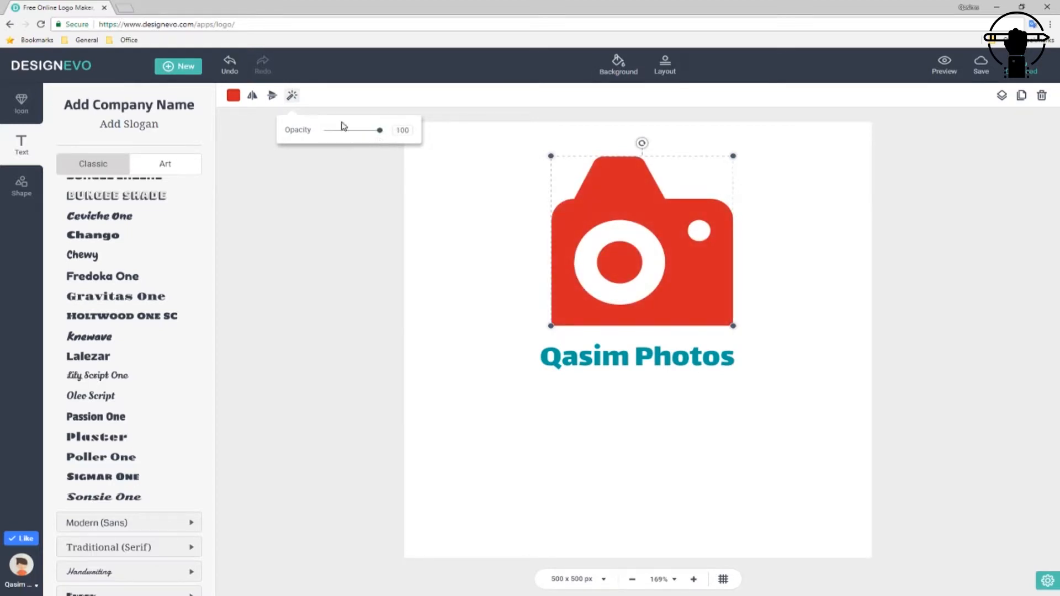
pyautogui.click(713, 270)
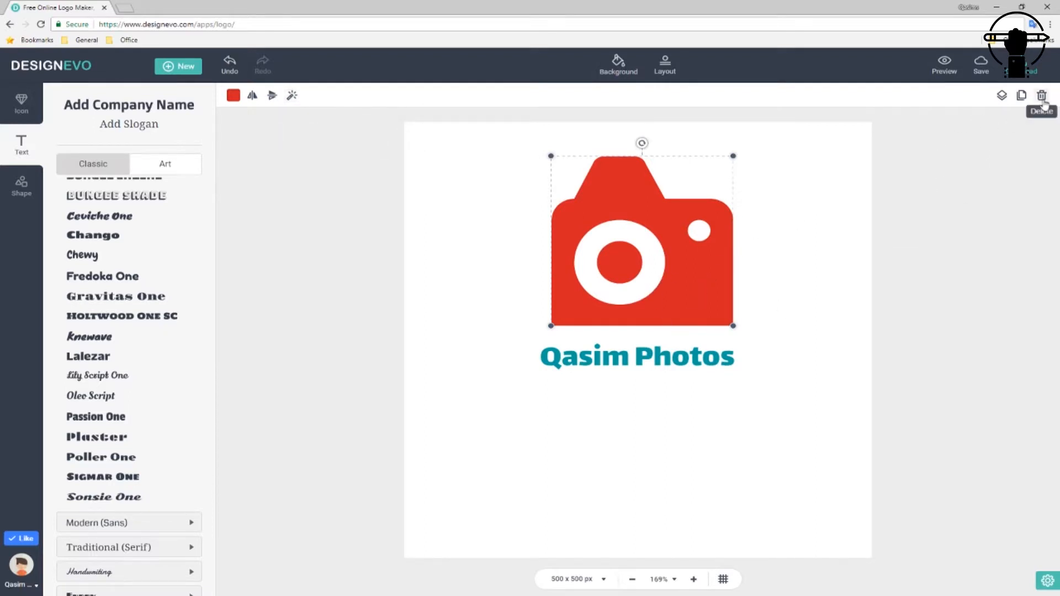
# Duplicate the camera icon, shift the logo elements towards the canvas's lower right, and pull the two icon copies apart
pyautogui.click(1026, 101)
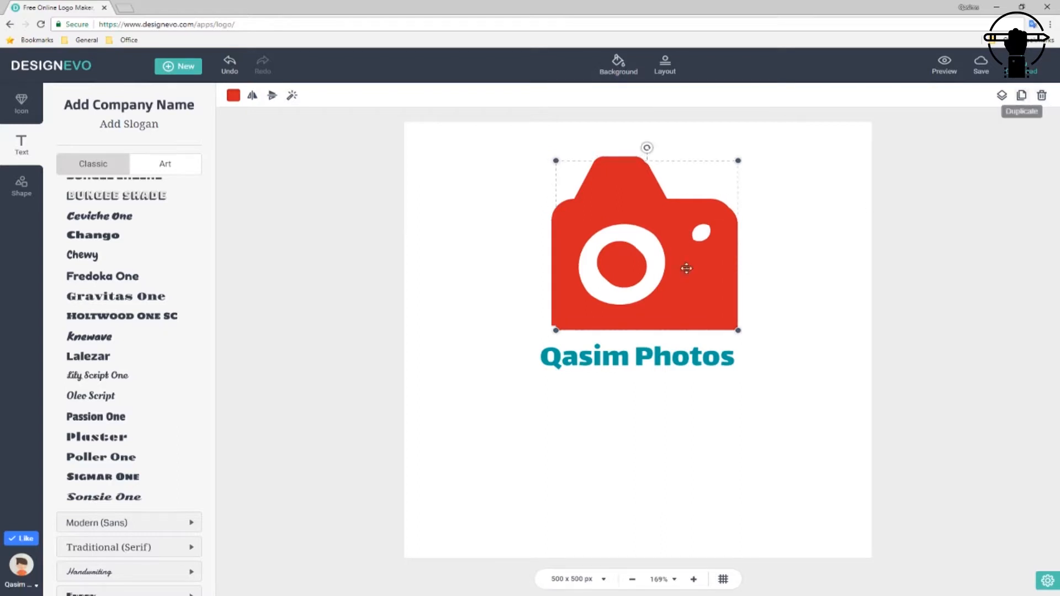
pyautogui.moveTo(662, 266); pyautogui.dragTo(665, 450)
pyautogui.moveTo(687, 245); pyautogui.dragTo(794, 379)
pyautogui.click(714, 219)
pyautogui.click(661, 359)
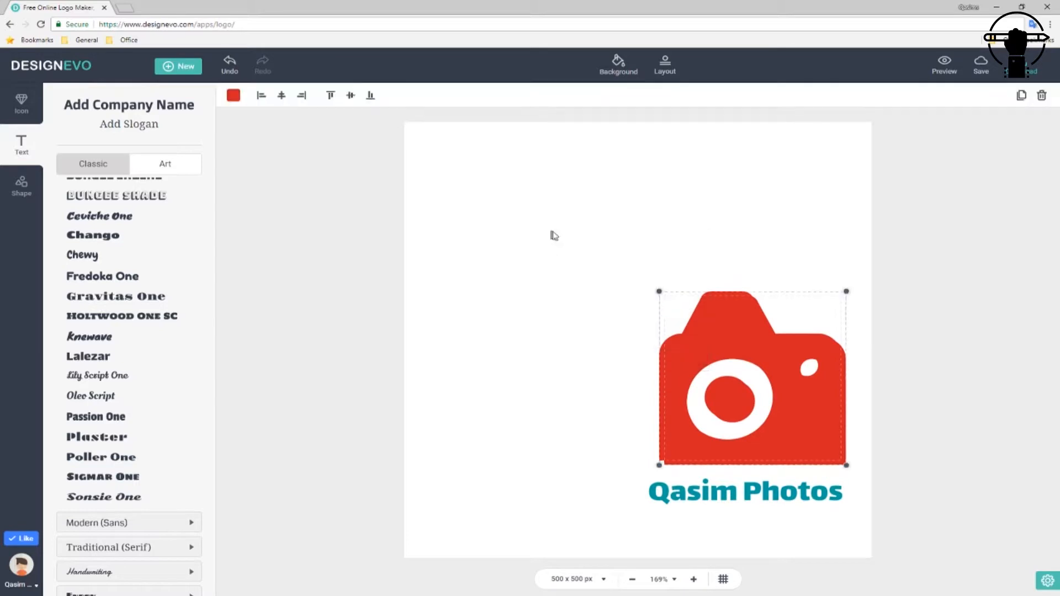
pyautogui.click(756, 254)
pyautogui.click(735, 310)
pyautogui.moveTo(732, 331); pyautogui.dragTo(587, 192)
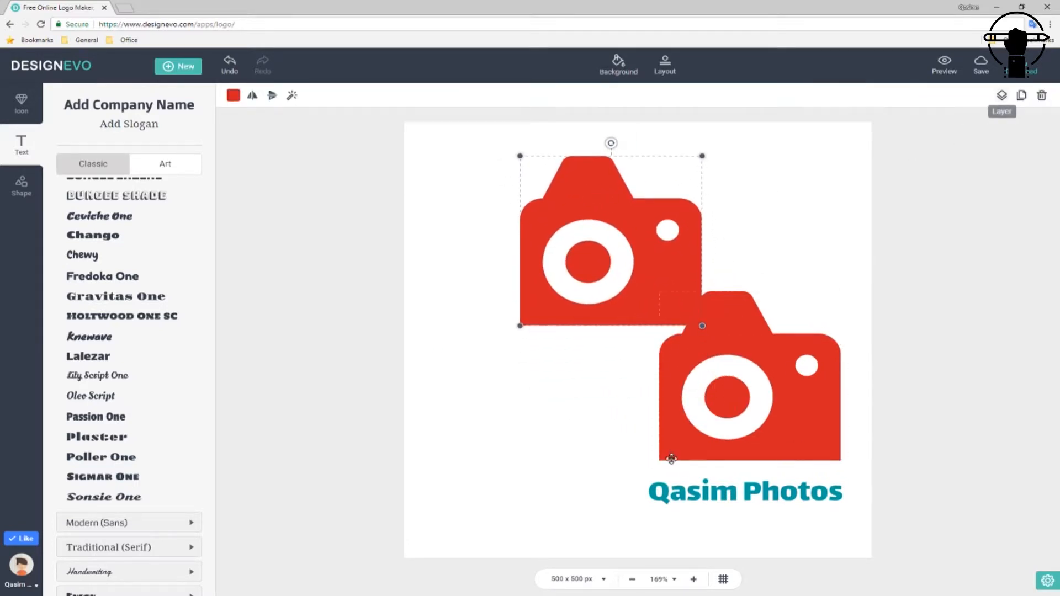
pyautogui.moveTo(735, 410); pyautogui.dragTo(623, 365)
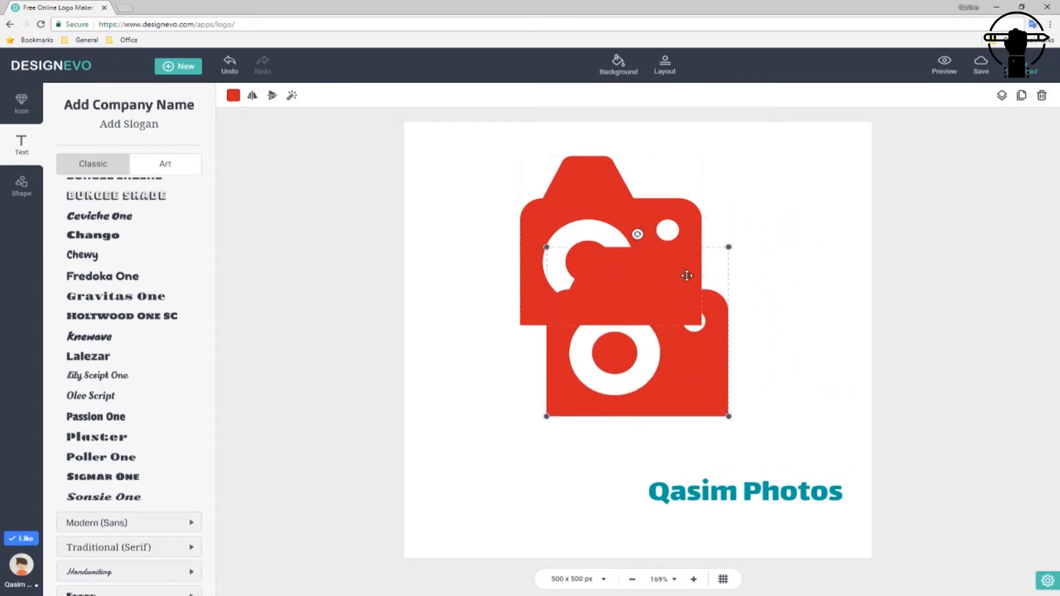
# Delete the lower camera icon copy and re-centre the remaining icon with the brand name below it
pyautogui.press('Delete')
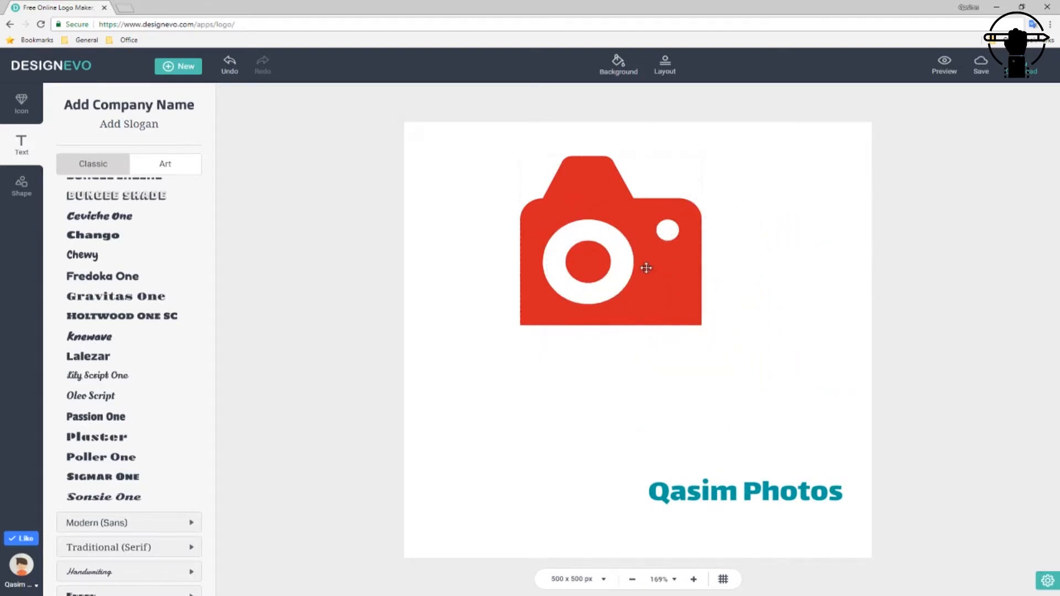
pyautogui.moveTo(687, 276); pyautogui.dragTo(669, 308)
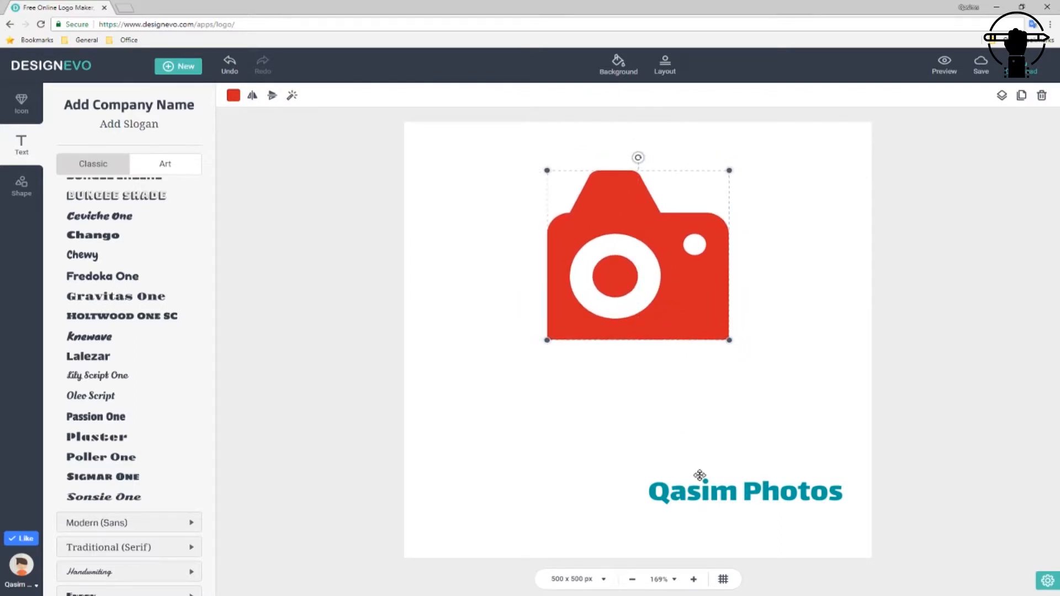
pyautogui.moveTo(707, 487); pyautogui.dragTo(600, 398)
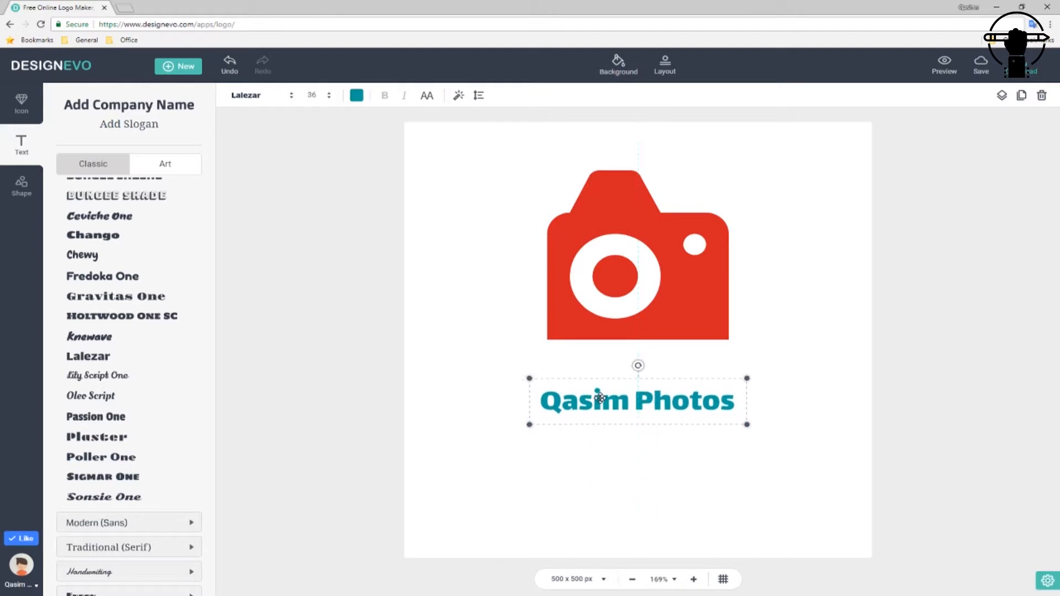
# Add the dark ornate badge shape with a dotted inner border, enlarge it to about 213 by 206, and move it over the camera icon
pyautogui.click(25, 192)
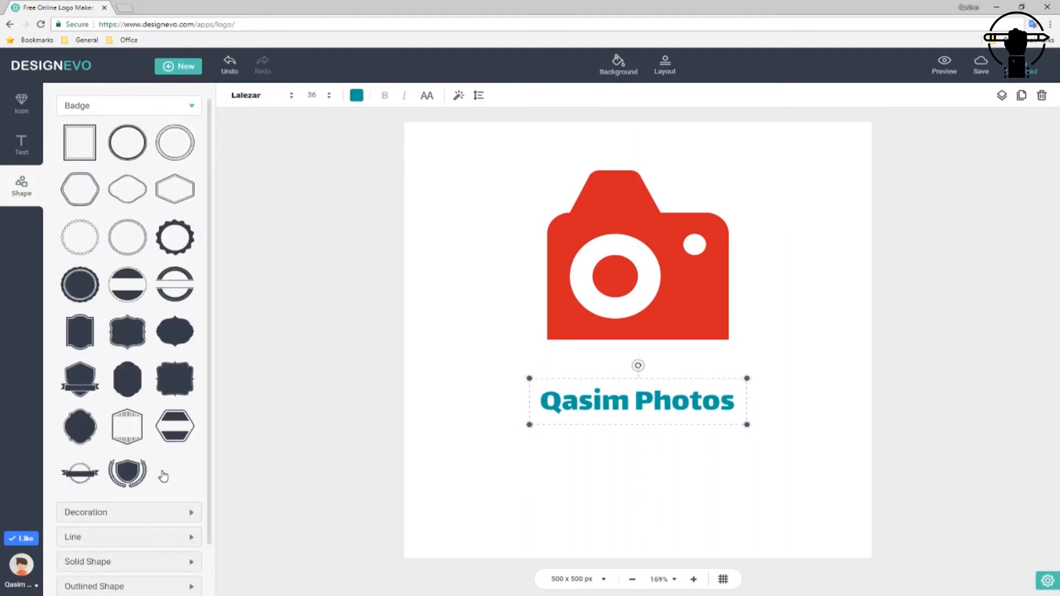
pyautogui.click(174, 384)
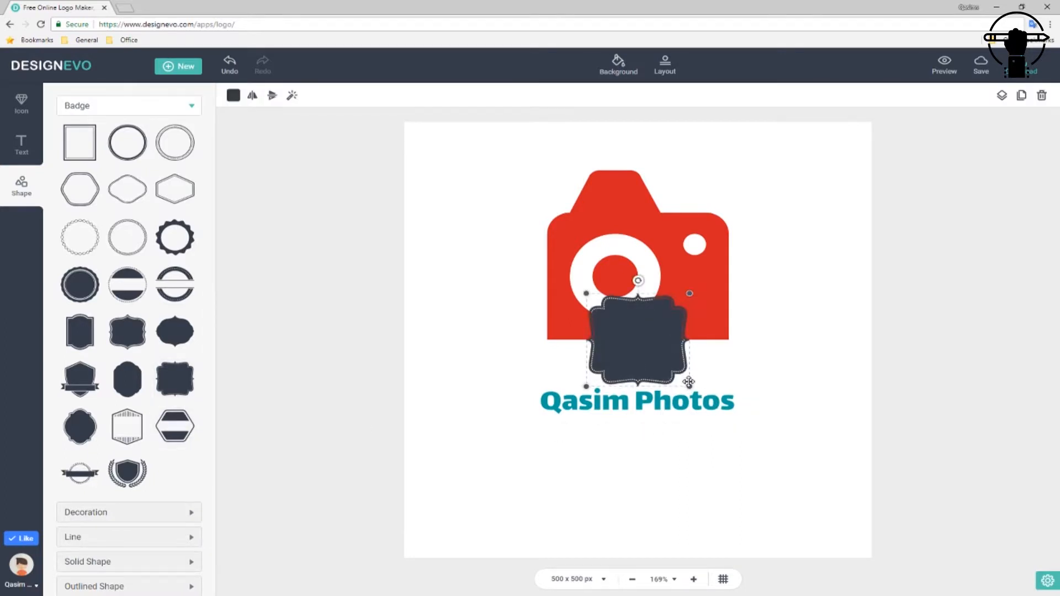
pyautogui.moveTo(691, 294); pyautogui.dragTo(786, 206)
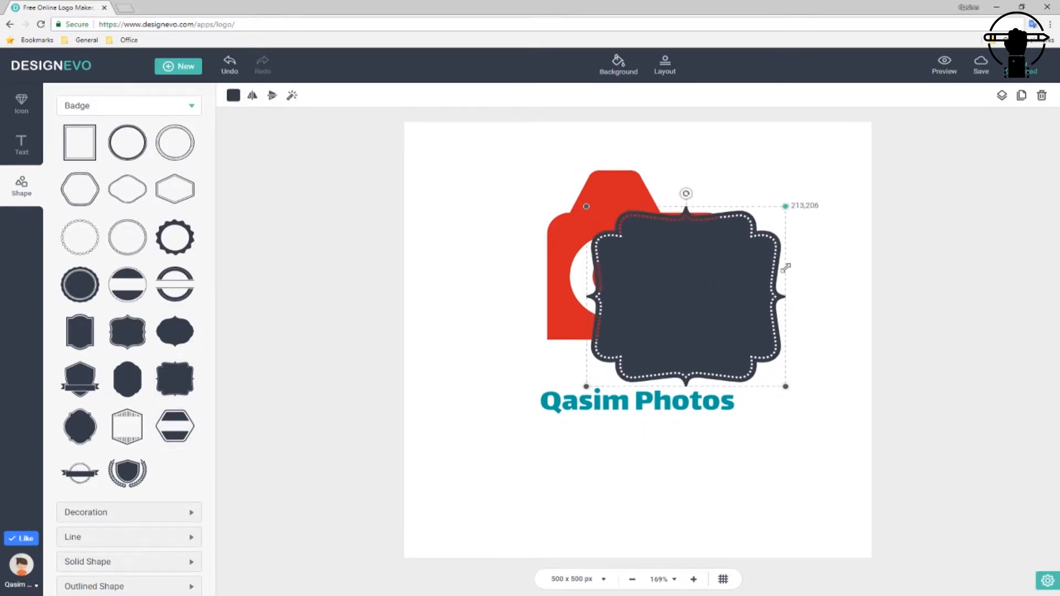
pyautogui.rightClick(719, 282)
pyautogui.click(676, 280)
pyautogui.moveTo(696, 345); pyautogui.dragTo(788, 298)
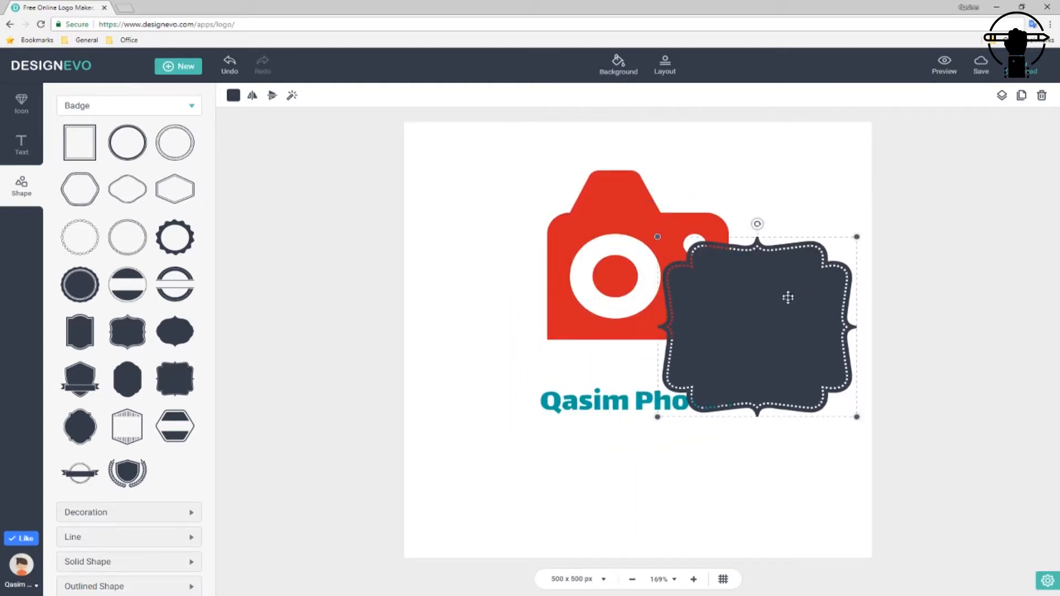
pyautogui.moveTo(753, 332); pyautogui.dragTo(575, 247)
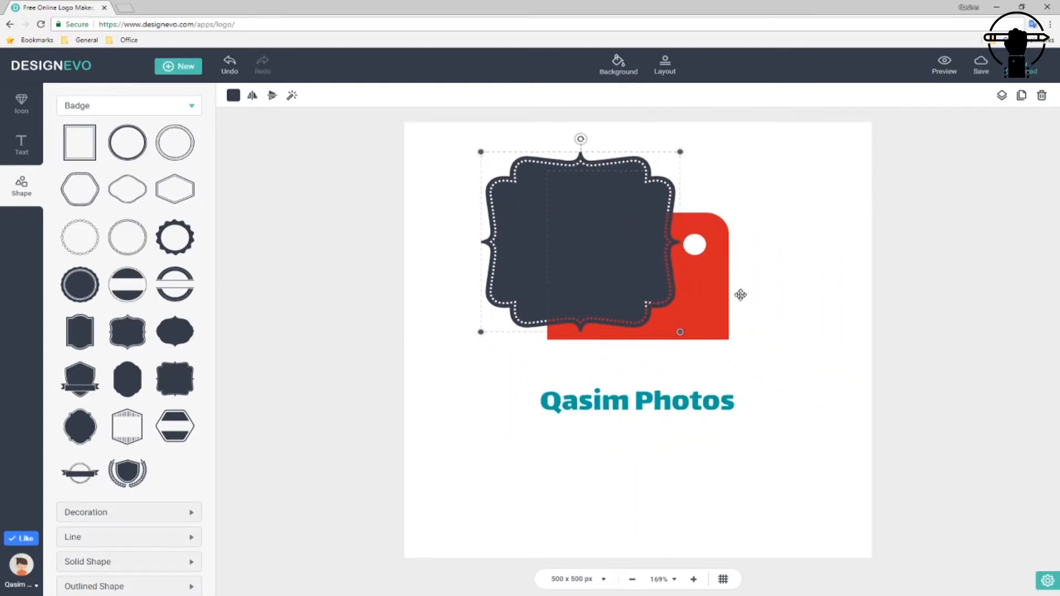
# Move the camera icon clear of the badge, delete the badge, and centre the icon above the brand name
pyautogui.moveTo(708, 294); pyautogui.dragTo(848, 273)
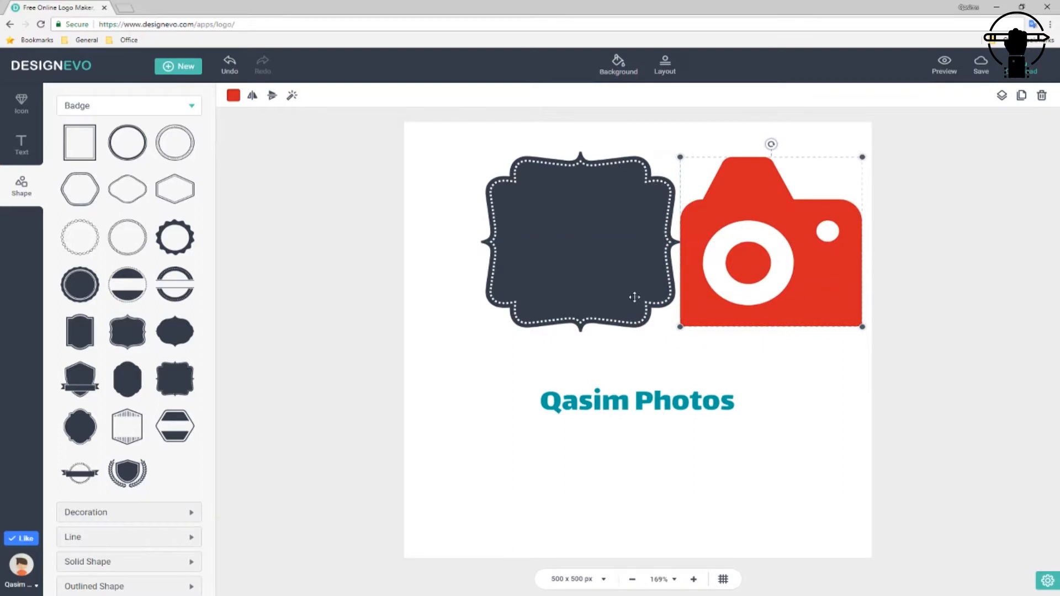
pyautogui.moveTo(613, 277); pyautogui.dragTo(558, 281)
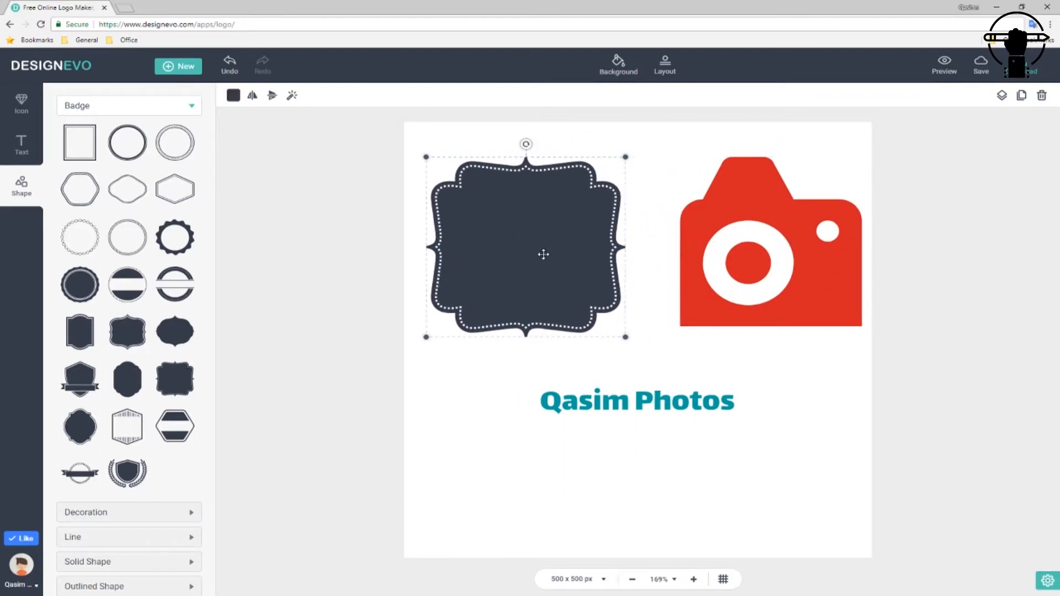
pyautogui.press('Delete')
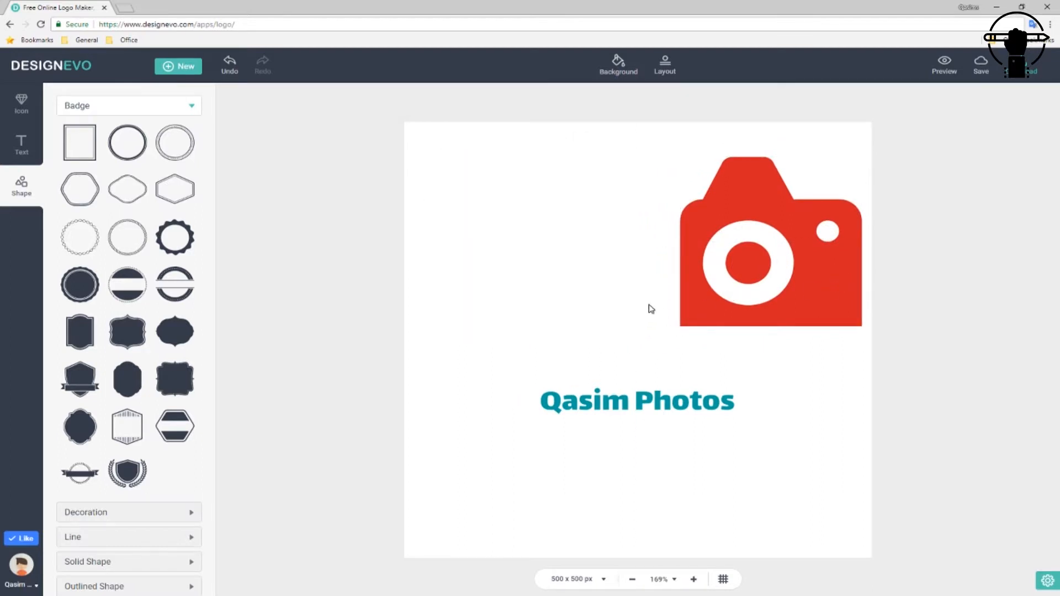
pyautogui.click(723, 297)
pyautogui.moveTo(804, 273); pyautogui.dragTo(680, 298)
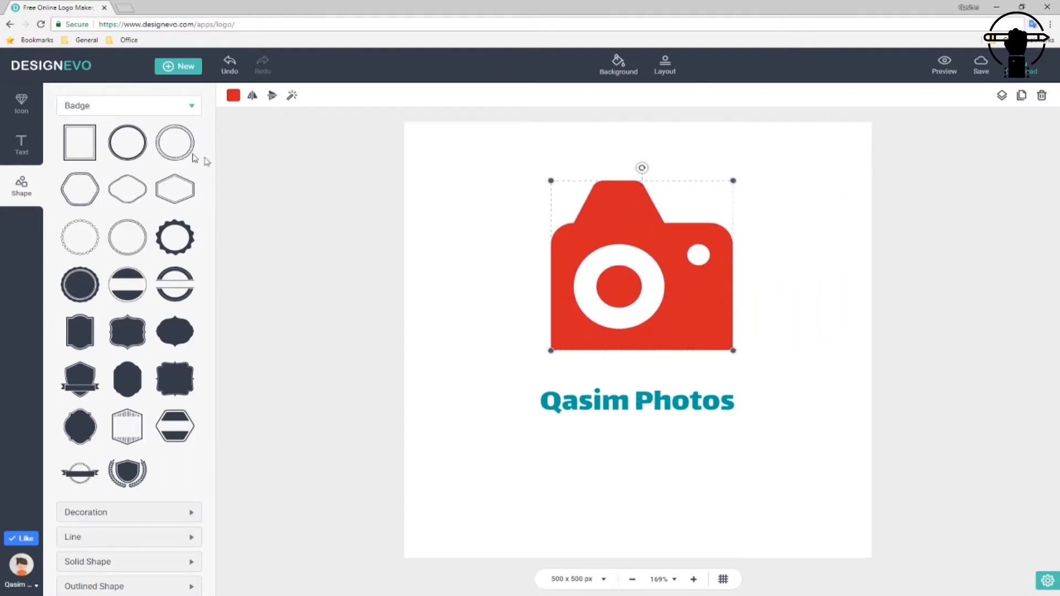
# Start a new logo, discarding the current design
pyautogui.click(182, 74)
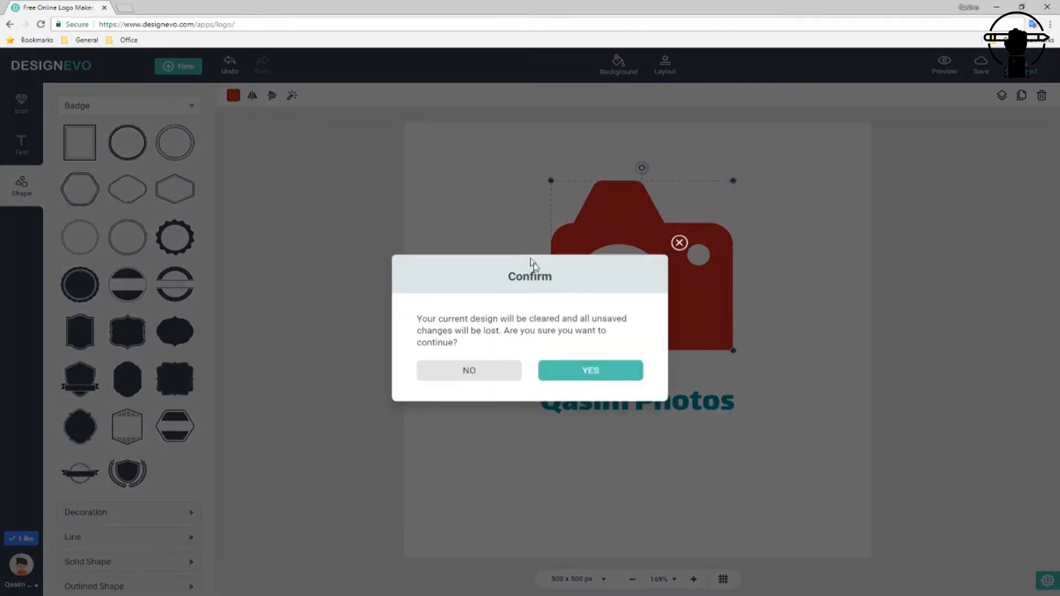
pyautogui.click(596, 368)
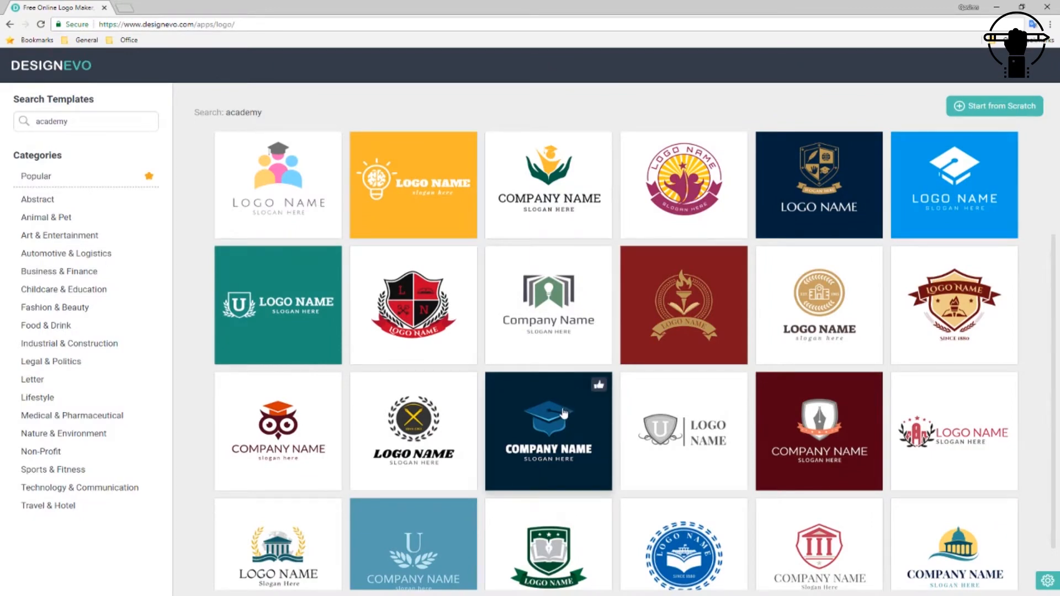
pyautogui.scroll(-1, 568, 407)
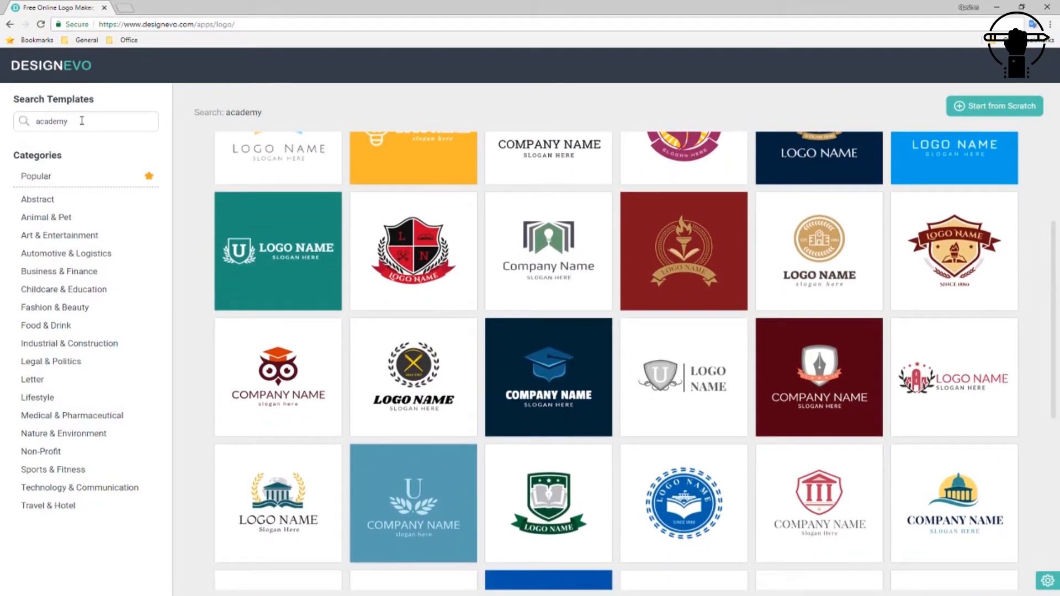
# Search the logo templates for "travel" and choose the dark compass template with white birds
pyautogui.moveTo(82, 119); pyautogui.dragTo(3, 140)
pyautogui.write('travel')
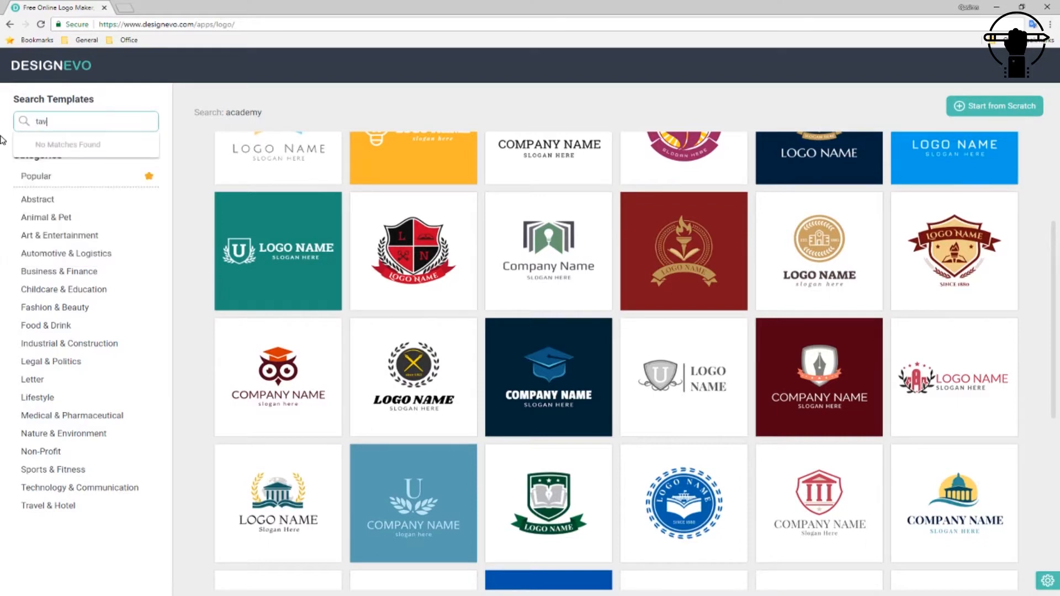
pyautogui.press('Return')
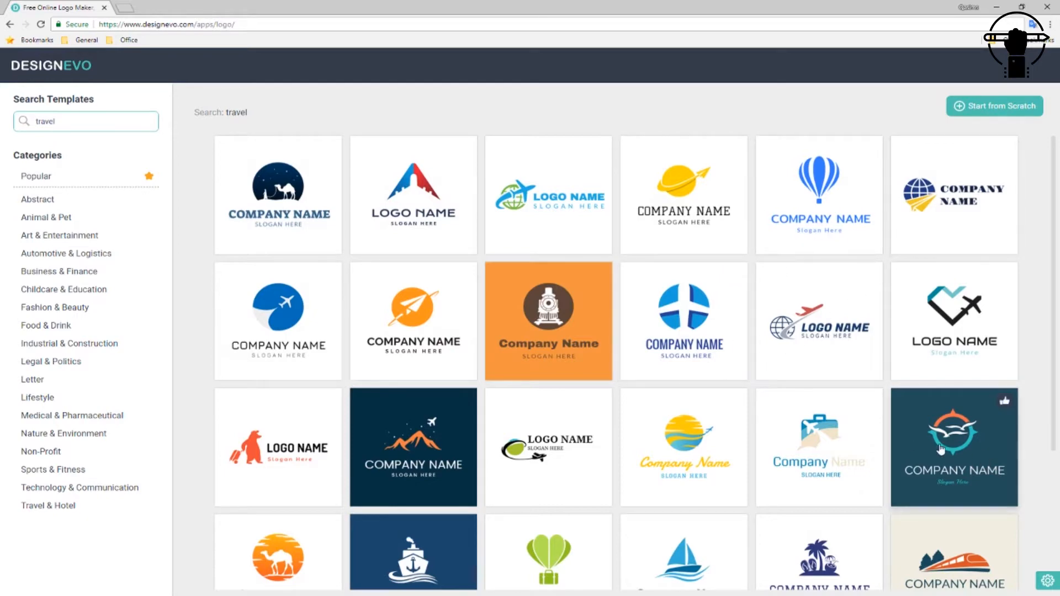
pyautogui.click(940, 442)
# Load the template with a company name made of the owner's first name and "Travel", and delete the slogan placeholder
pyautogui.click(531, 309)
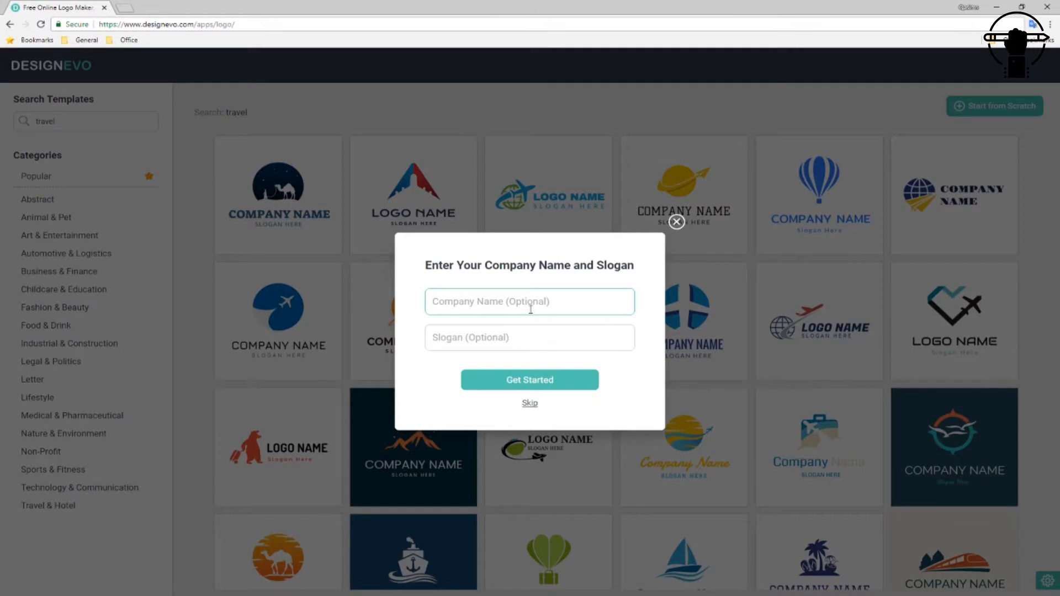
pyautogui.write('My')
pyautogui.press('BackSpace')
pyautogui.press('BackSpace')
pyautogui.write('Qasi')
pyautogui.click(530, 381)
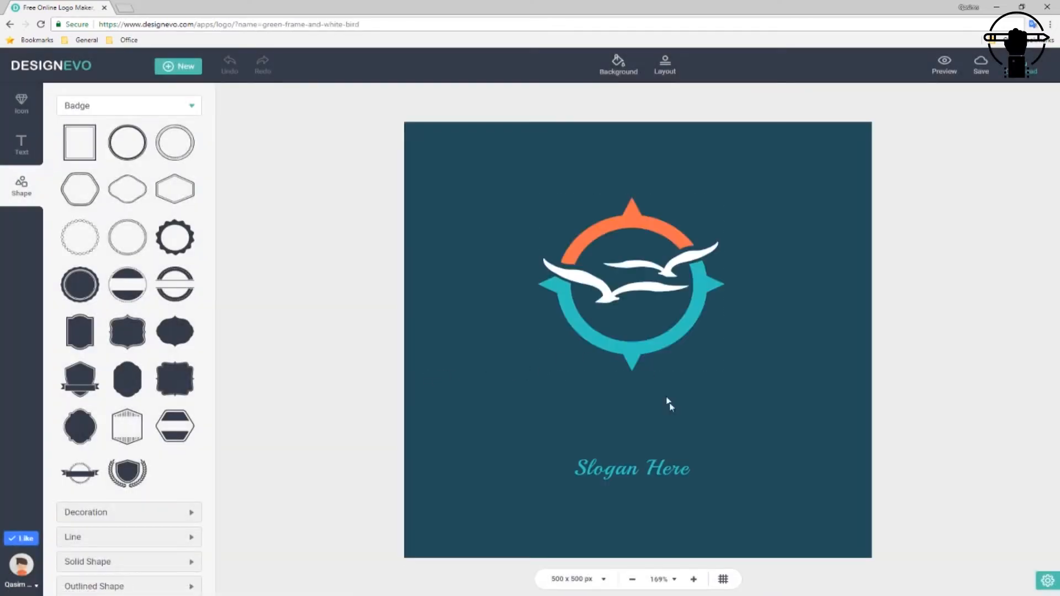
pyautogui.click(639, 469)
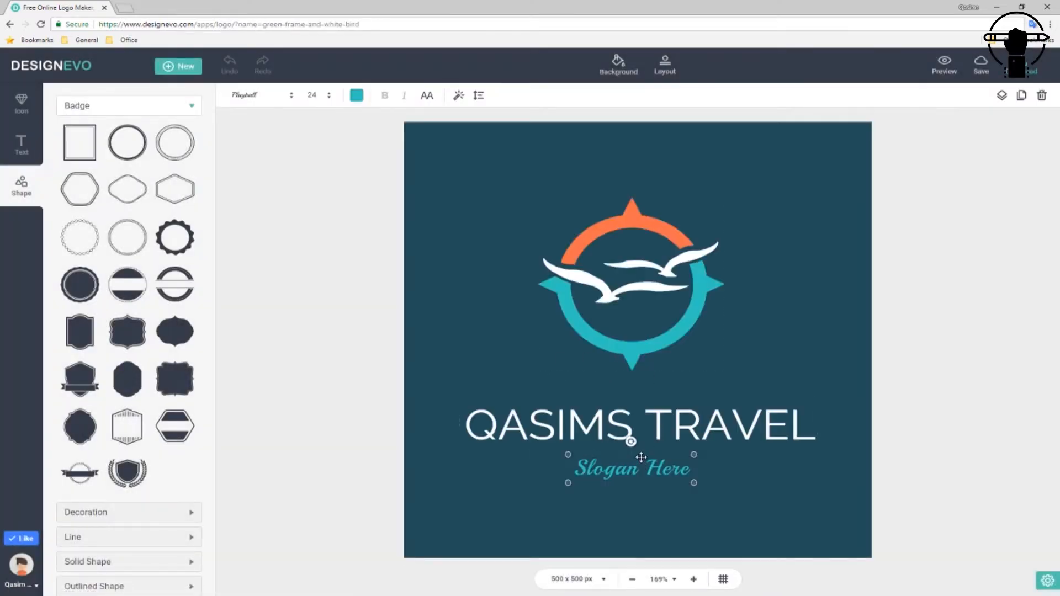
pyautogui.press('Delete')
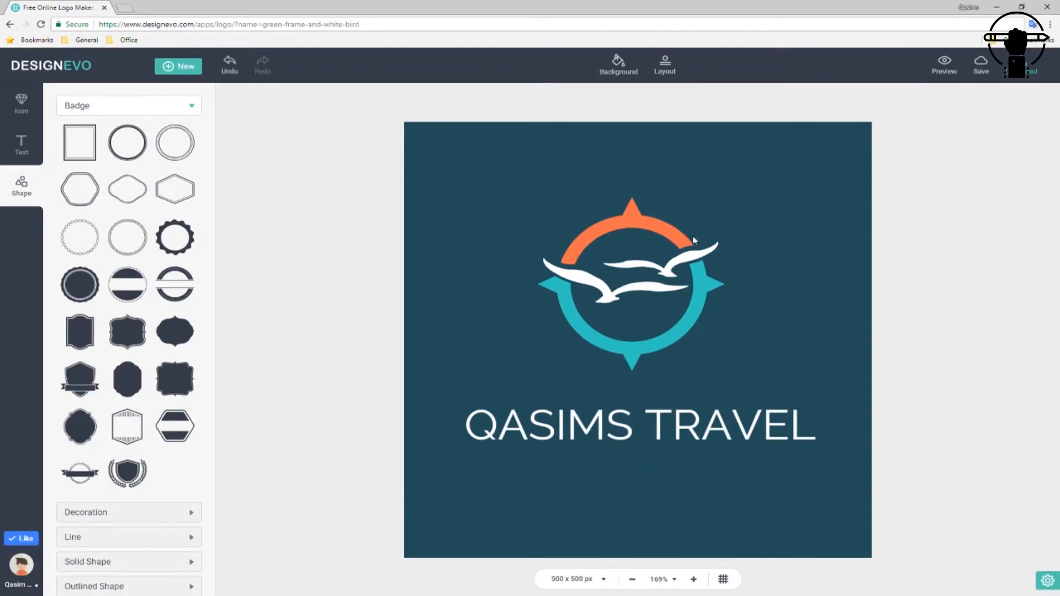
# Try the four automatic layout arrangements for the compass, birds and company name
pyautogui.click(665, 70)
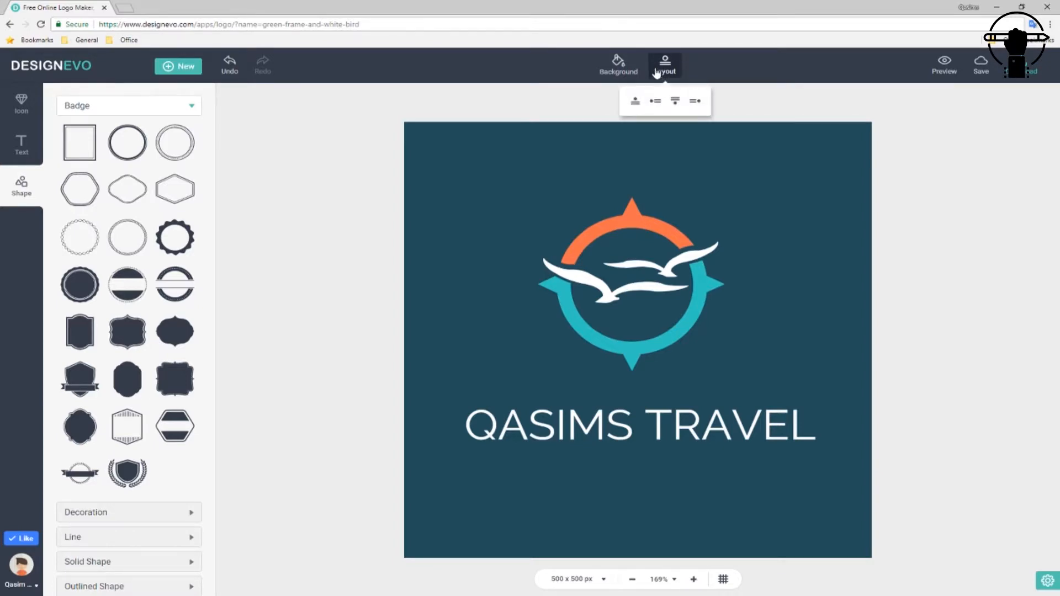
pyautogui.click(636, 103)
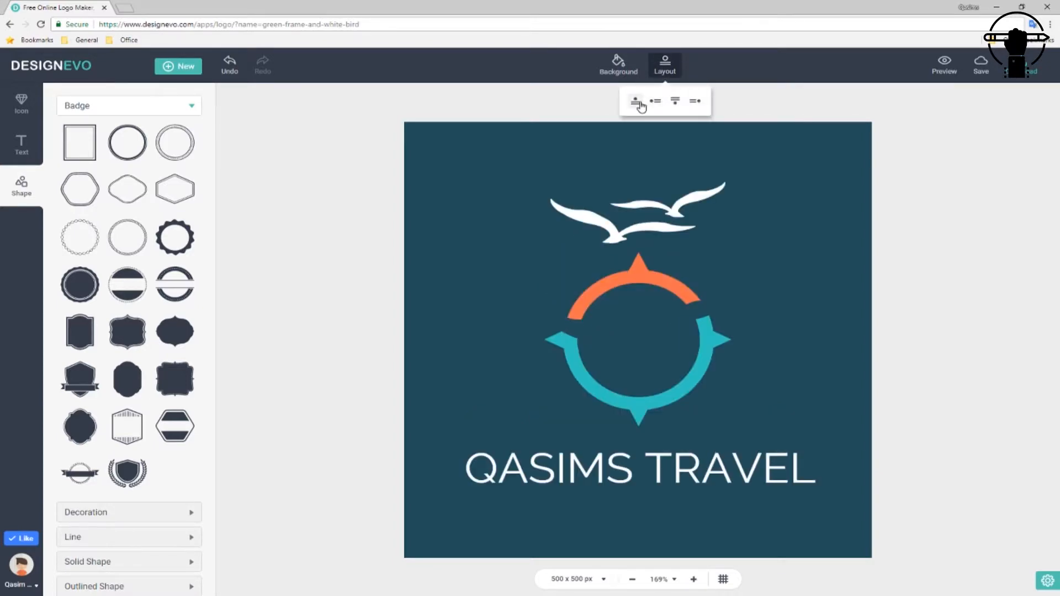
pyautogui.click(655, 102)
pyautogui.click(676, 104)
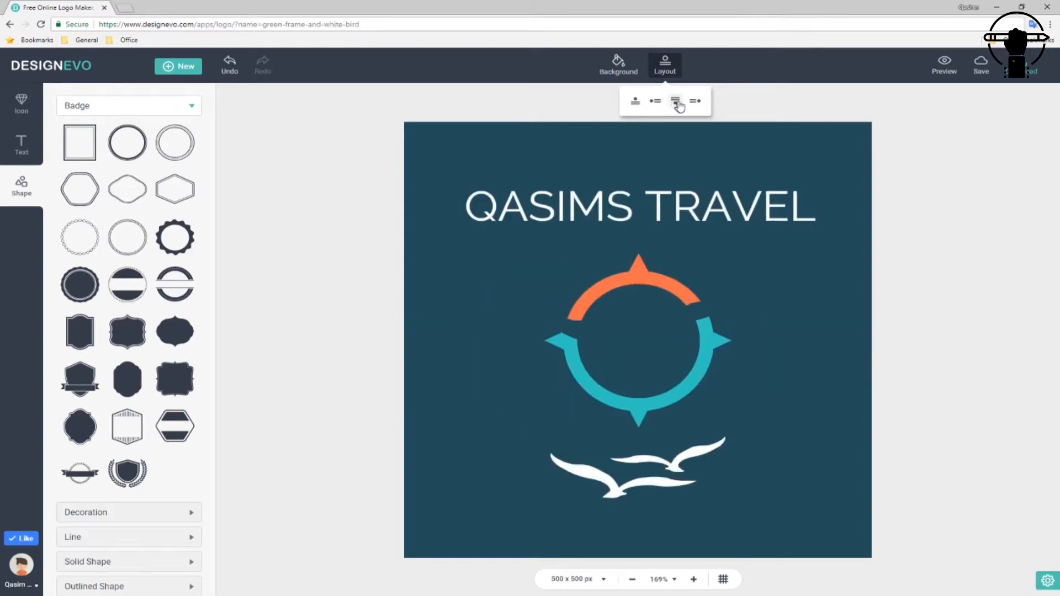
pyautogui.click(694, 102)
pyautogui.click(637, 103)
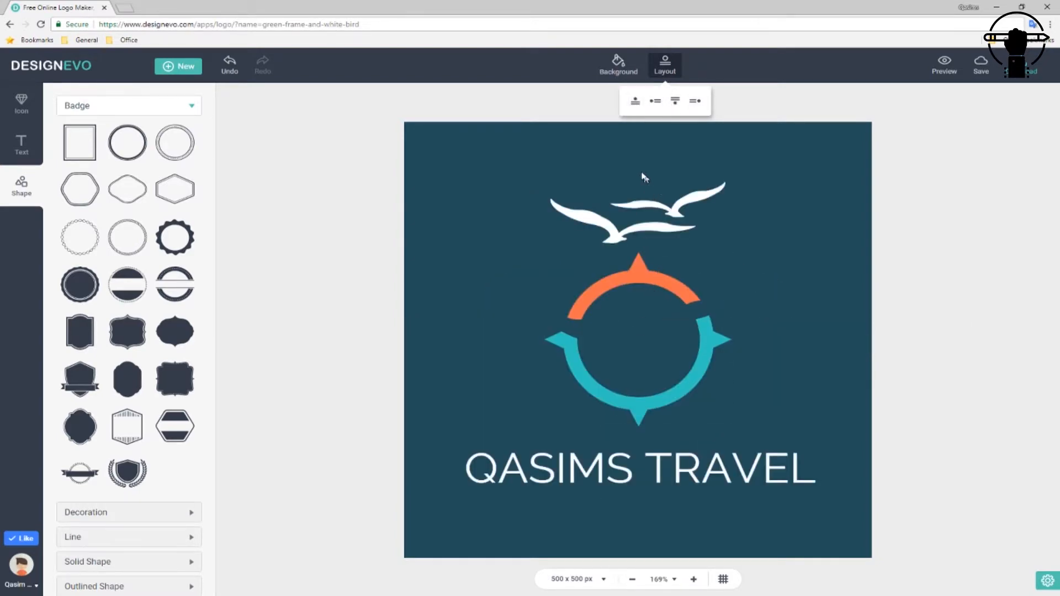
# Undo all the layout changes, back to the arrangement with the birds across the compass
pyautogui.hotkey('ctrl', 'z')
pyautogui.hotkey('ctrl', 'z')
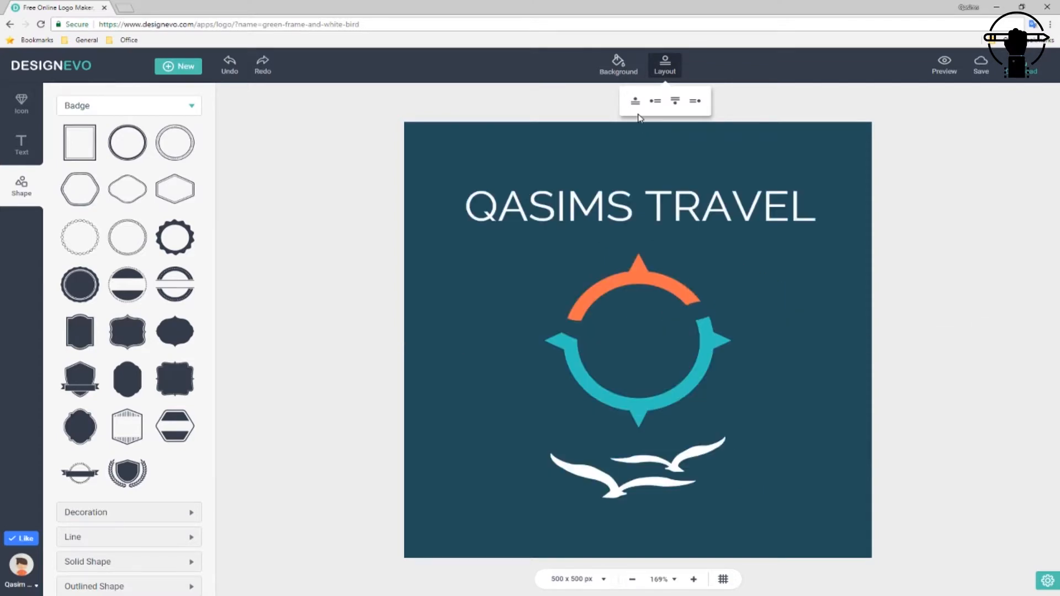
pyautogui.hotkey('ctrl', 'z')
pyautogui.hotkey('ctrl', 'z')
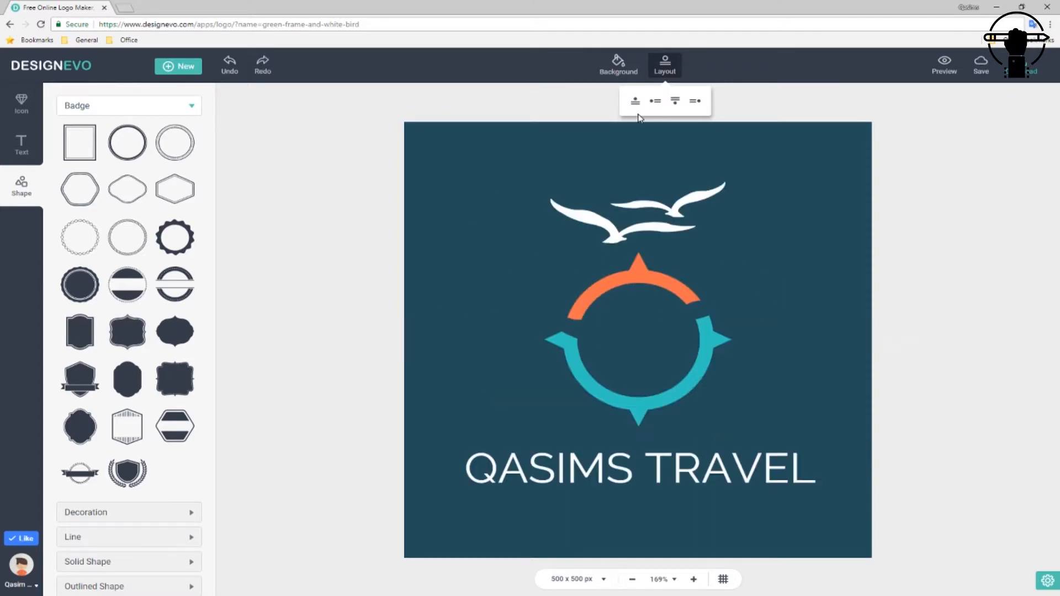
pyautogui.hotkey('ctrl', 'z')
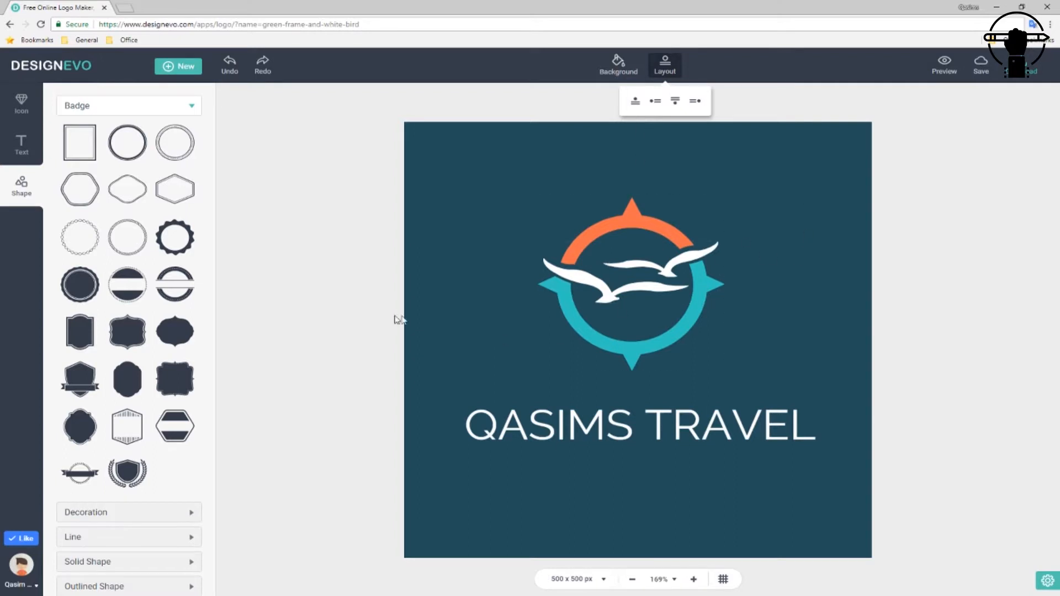
# Try a transparent background on the travel logo and select the company name on it
pyautogui.click(618, 66)
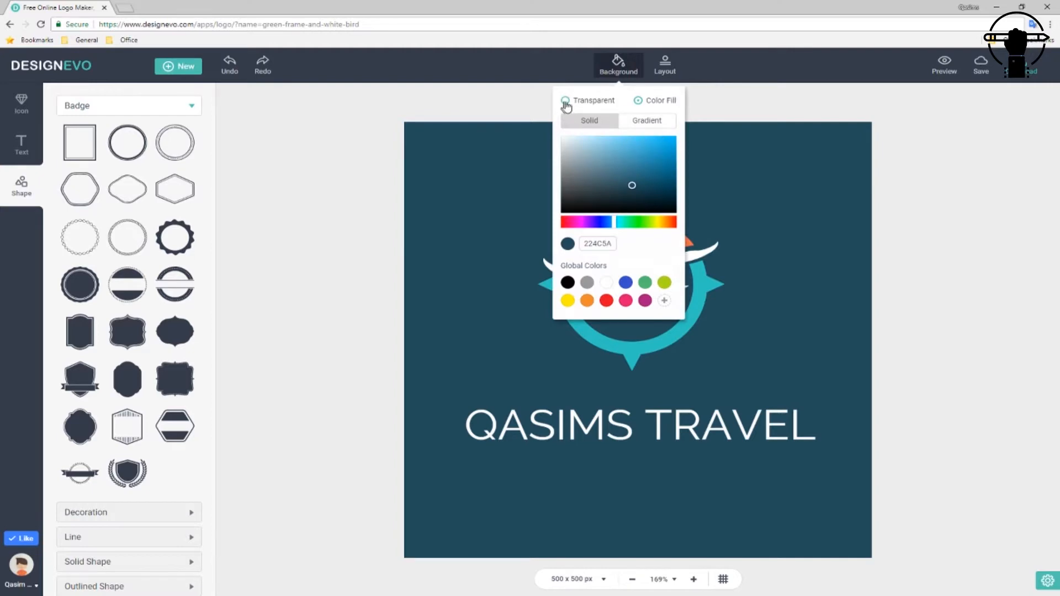
pyautogui.click(566, 102)
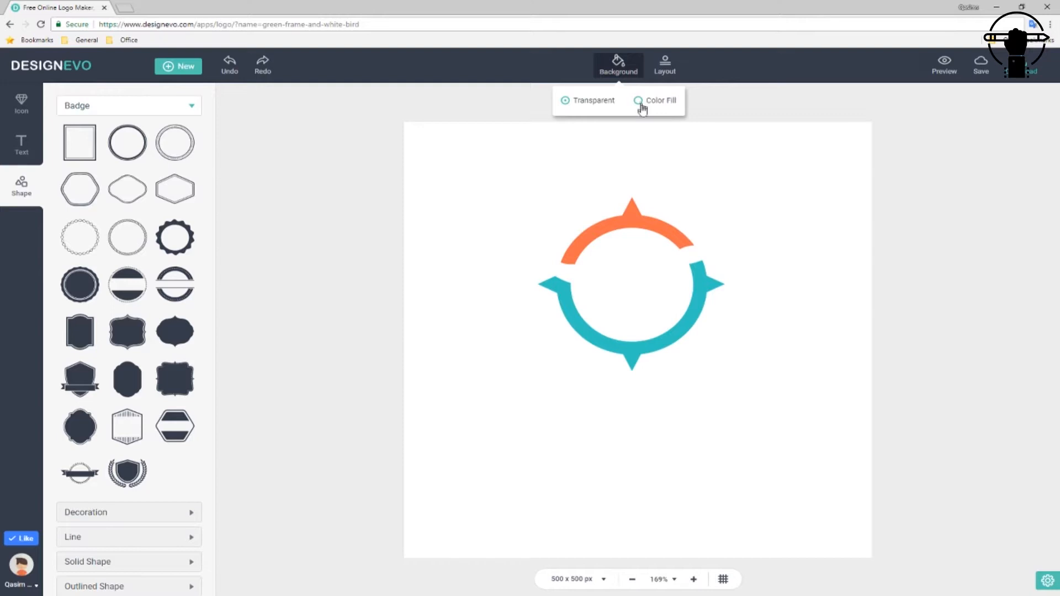
pyautogui.click(662, 404)
pyautogui.click(662, 417)
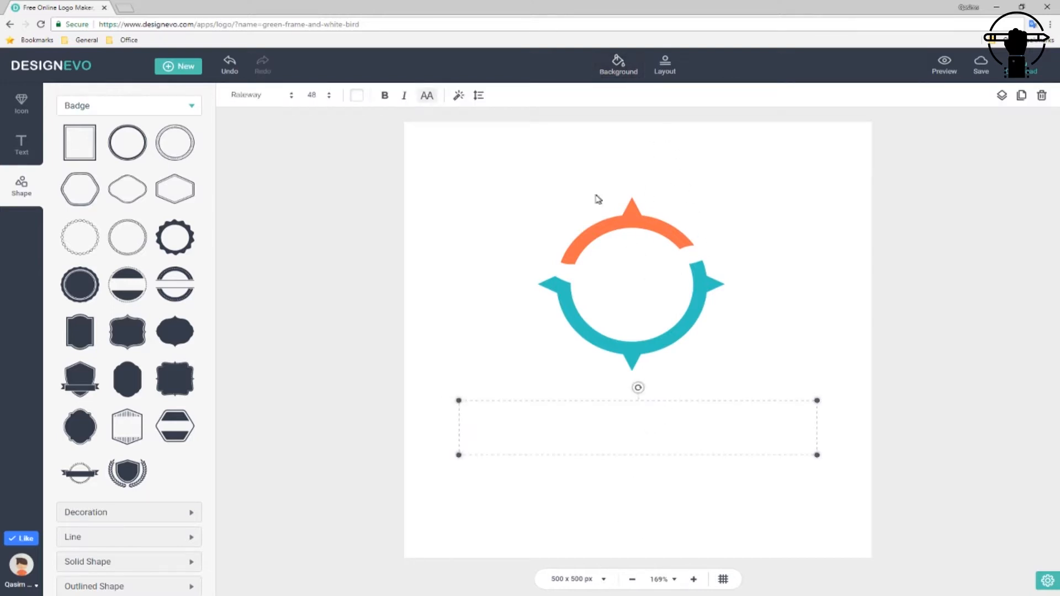
pyautogui.click(666, 67)
# Give the logo a solid colour-fill background in the lighter blue 498599
pyautogui.click(619, 63)
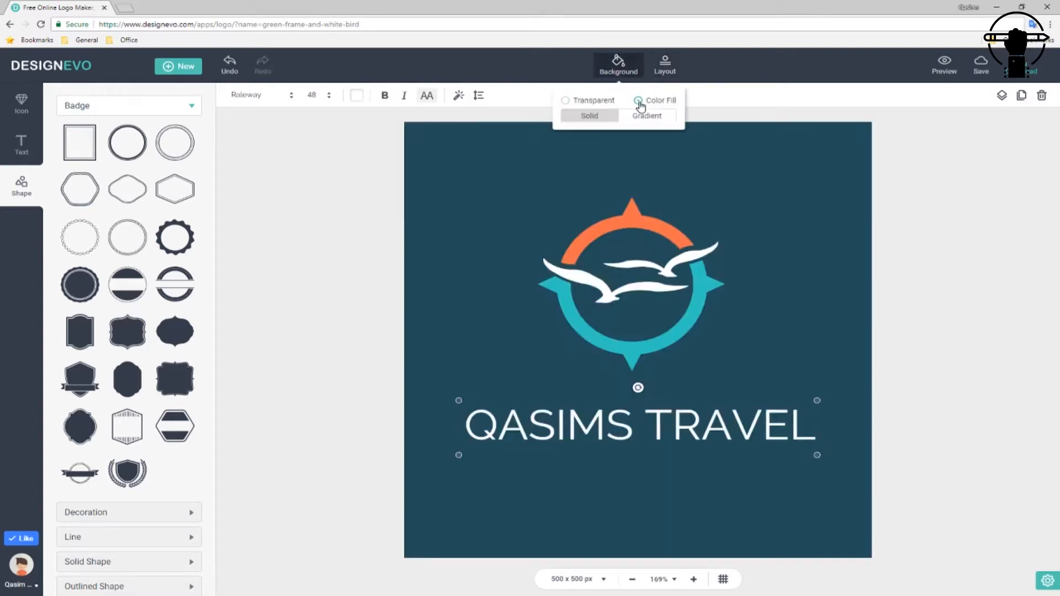
pyautogui.click(637, 100)
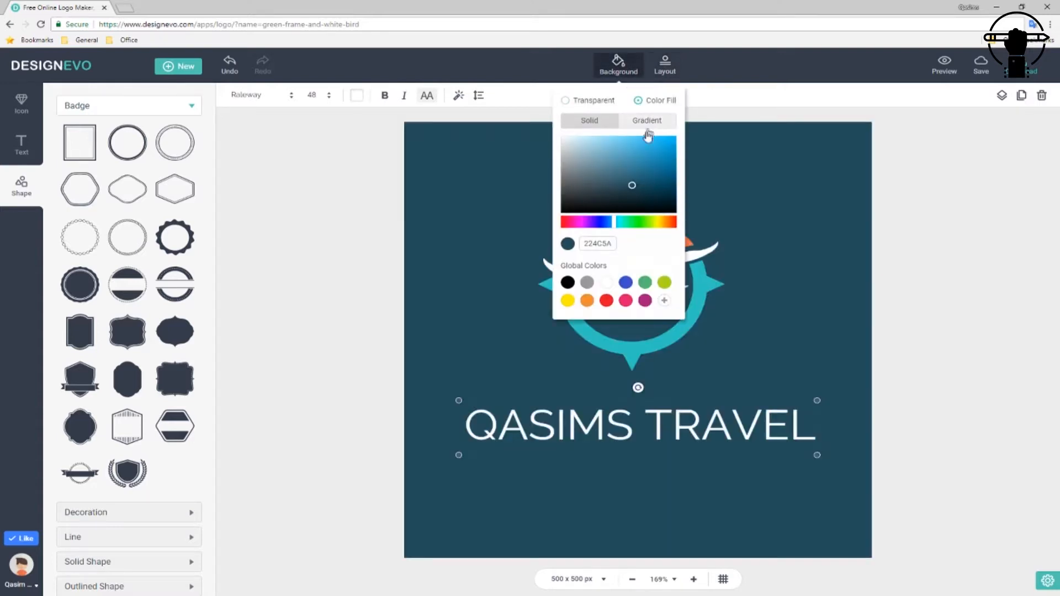
pyautogui.moveTo(634, 187); pyautogui.dragTo(621, 166)
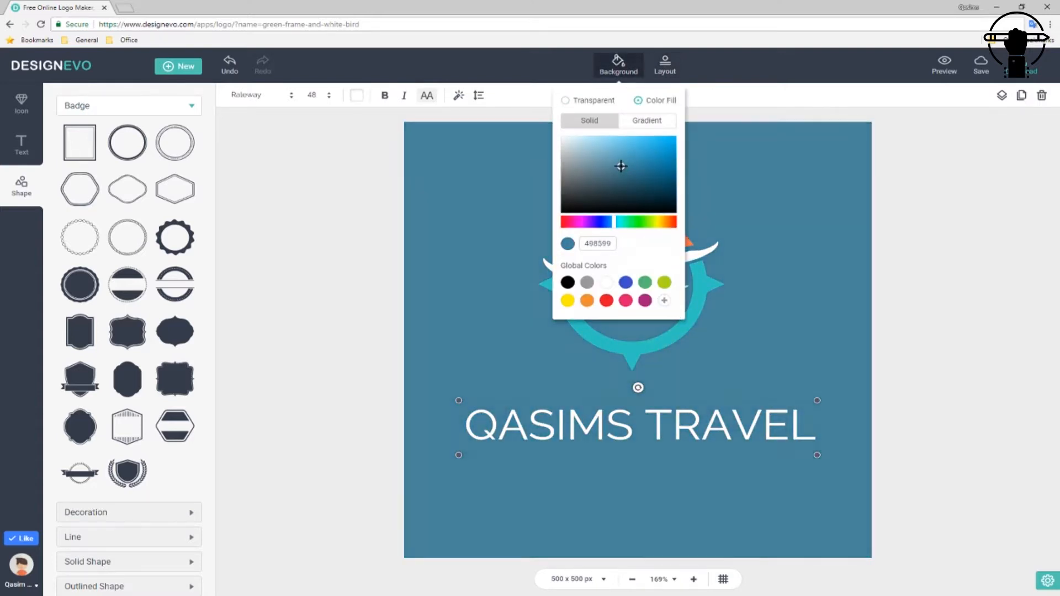
# Try a brown gradient background with start colour 5B3F0F, return to the solid blue fill and deselect the company name
pyautogui.click(654, 121)
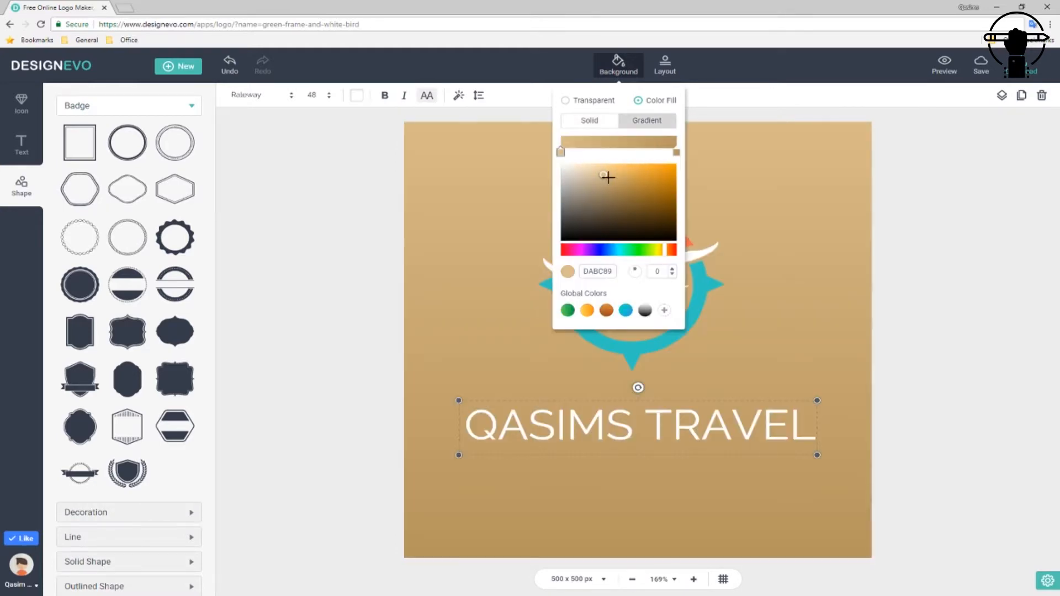
pyautogui.moveTo(610, 178)
pyautogui.mouseDown()
pyautogui.moveTo(639, 190)
pyautogui.moveTo(625, 178)
pyautogui.moveTo(606, 180)
pyautogui.moveTo(656, 213)
pyautogui.mouseUp()
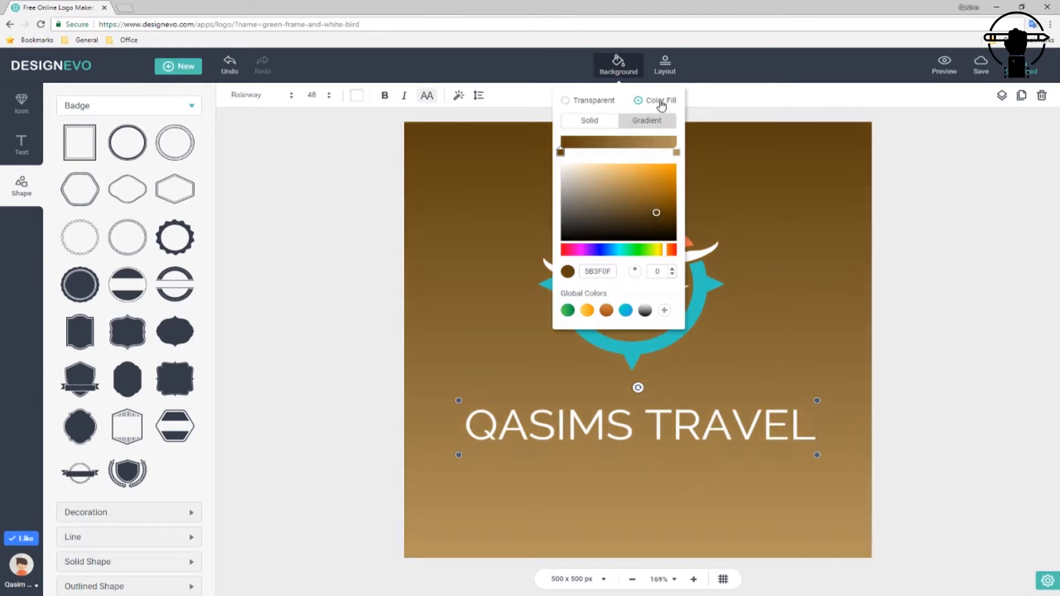
pyautogui.click(590, 122)
pyautogui.click(760, 225)
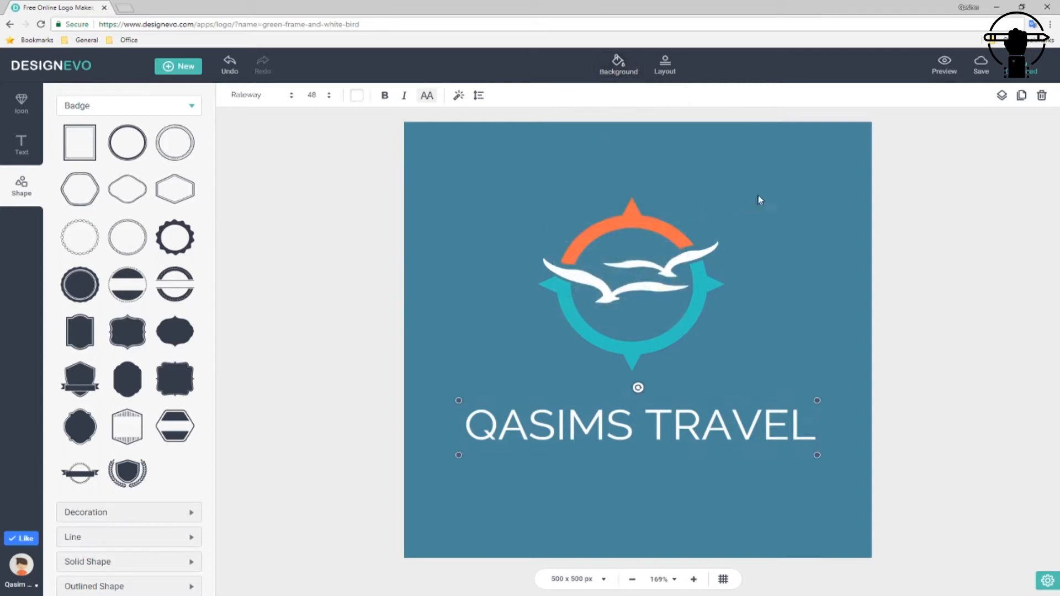
pyautogui.click(761, 200)
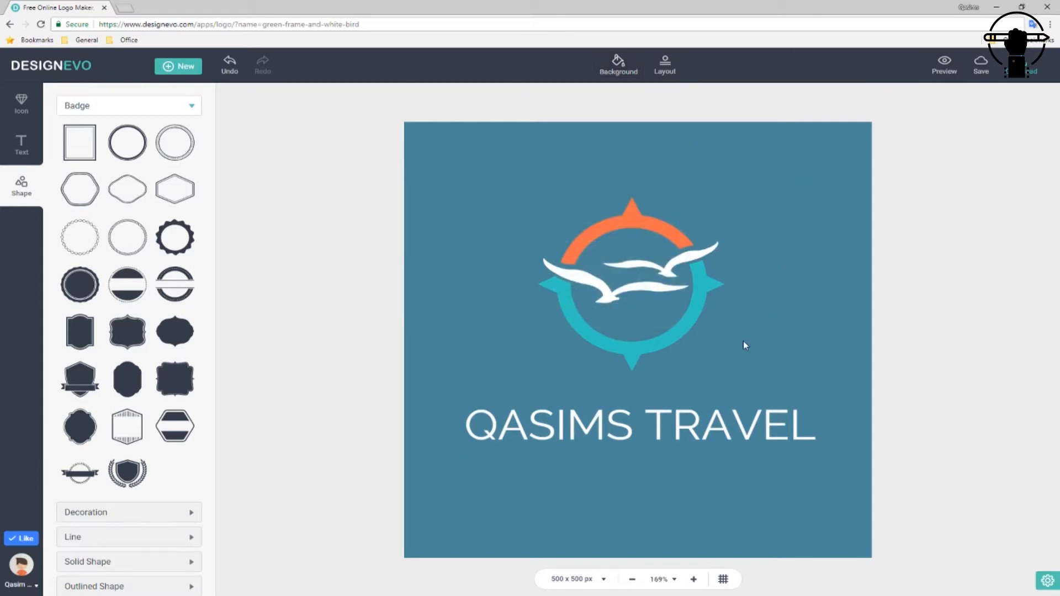
# Preview the logo on the business card, letterhead, notebook, laptop, T-shirt and office wall mockups, and close the preview
pyautogui.click(942, 66)
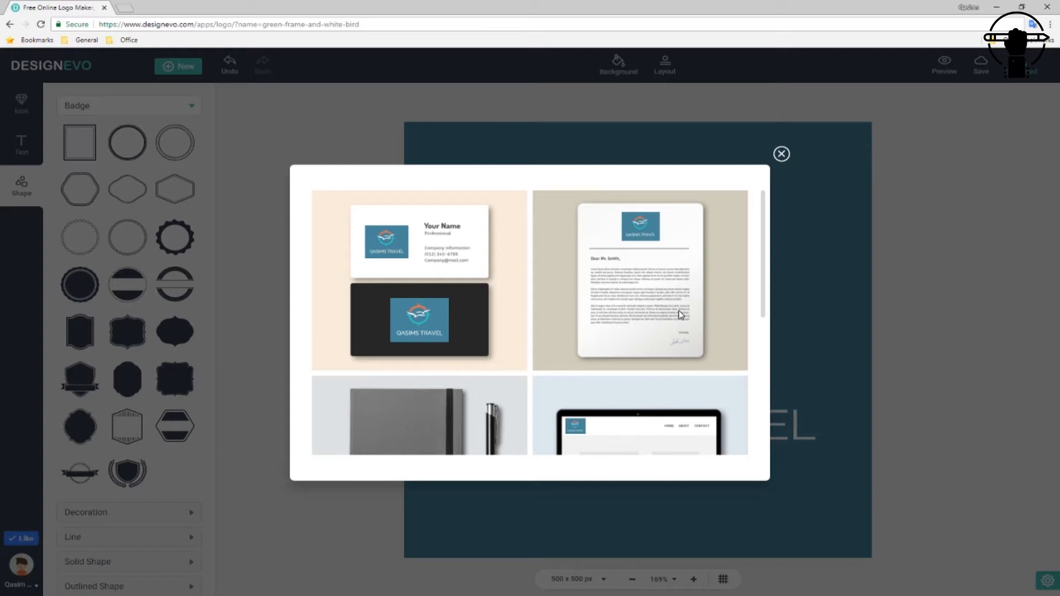
pyautogui.scroll(-2, 679, 312)
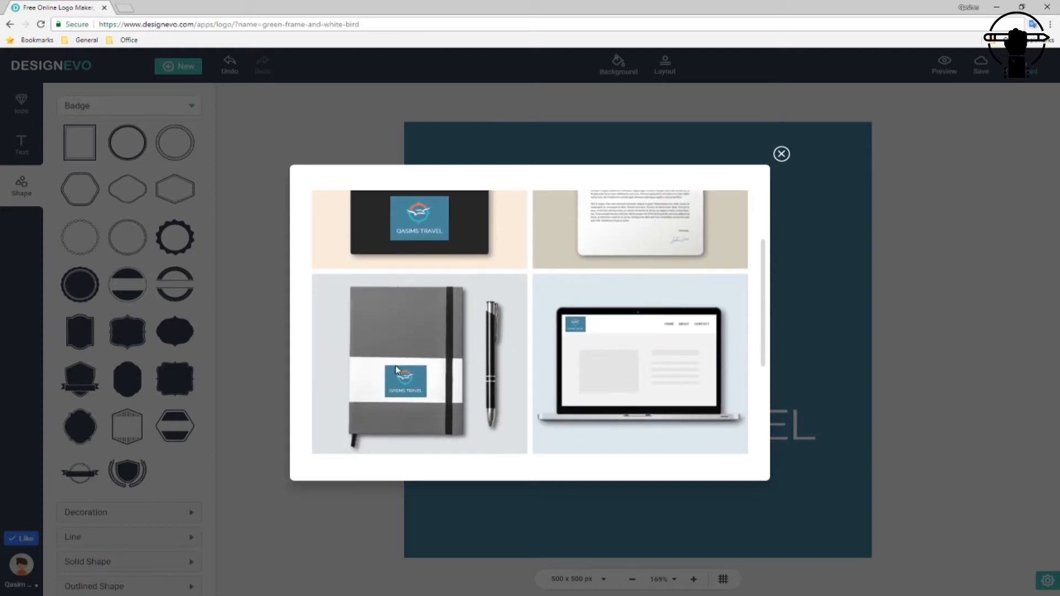
pyautogui.scroll(-2, 604, 392)
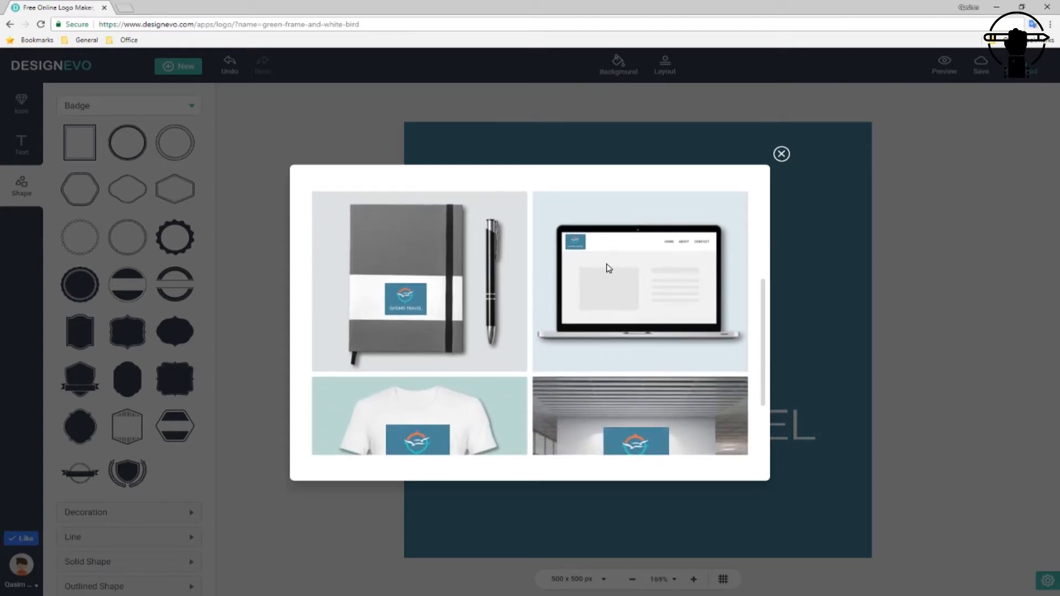
pyautogui.scroll(-2, 608, 269)
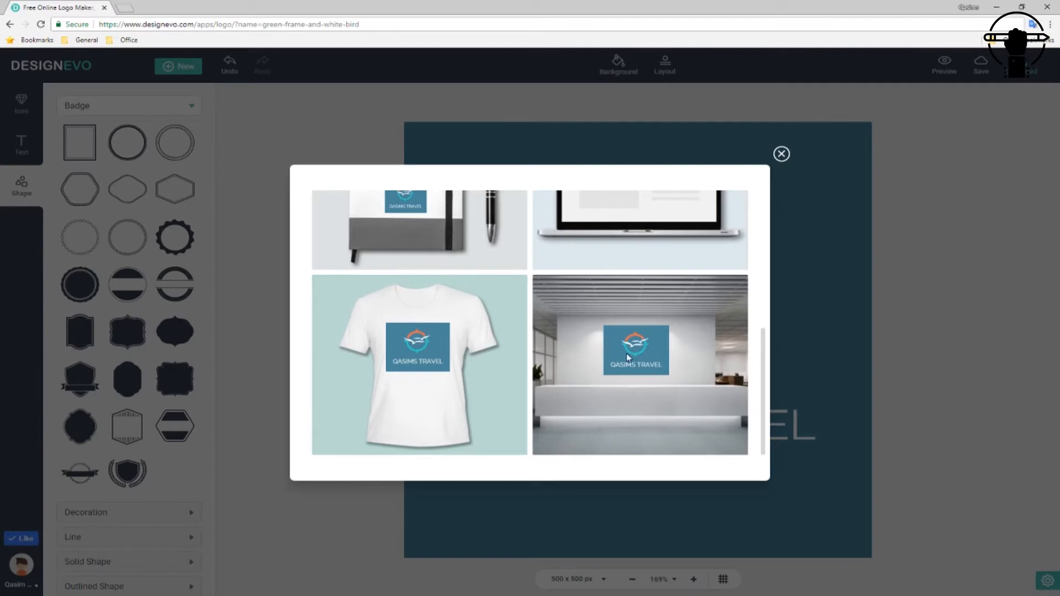
pyautogui.click(782, 154)
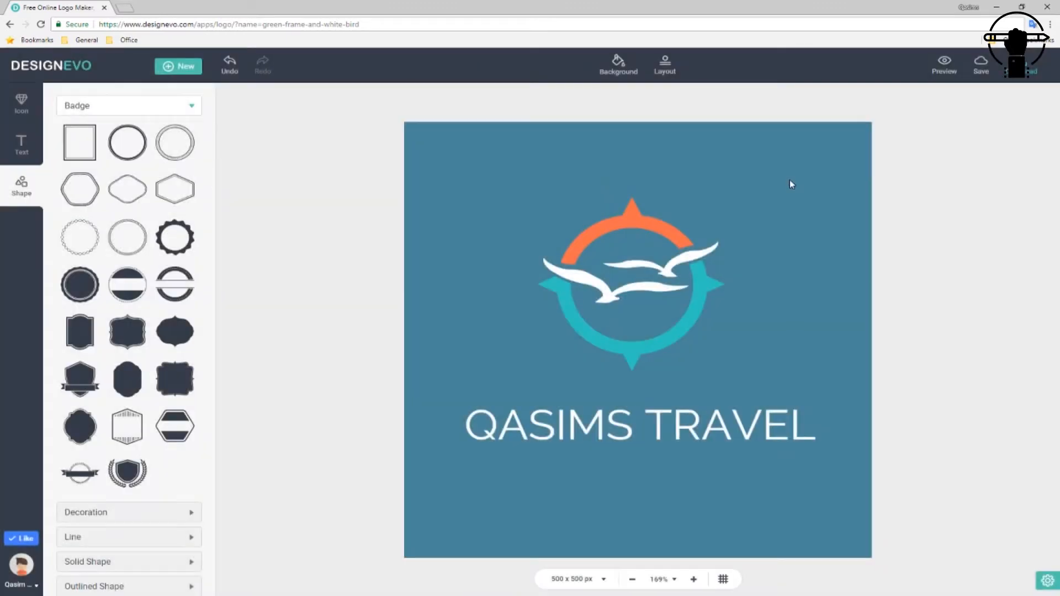
# Check which interface languages are offered in the settings and close the language choice without changing it
pyautogui.click(1043, 585)
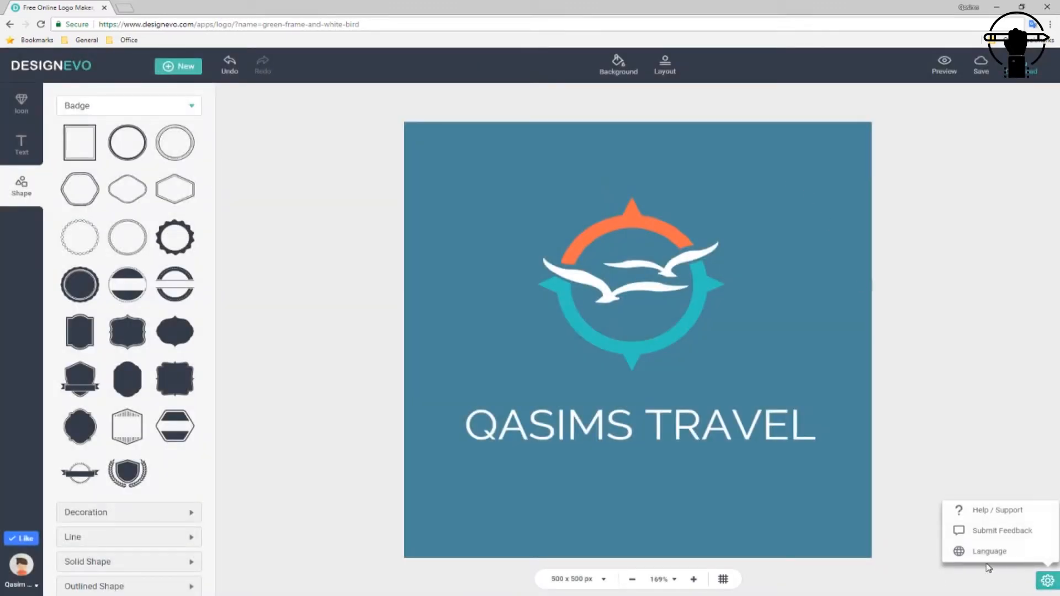
pyautogui.click(981, 553)
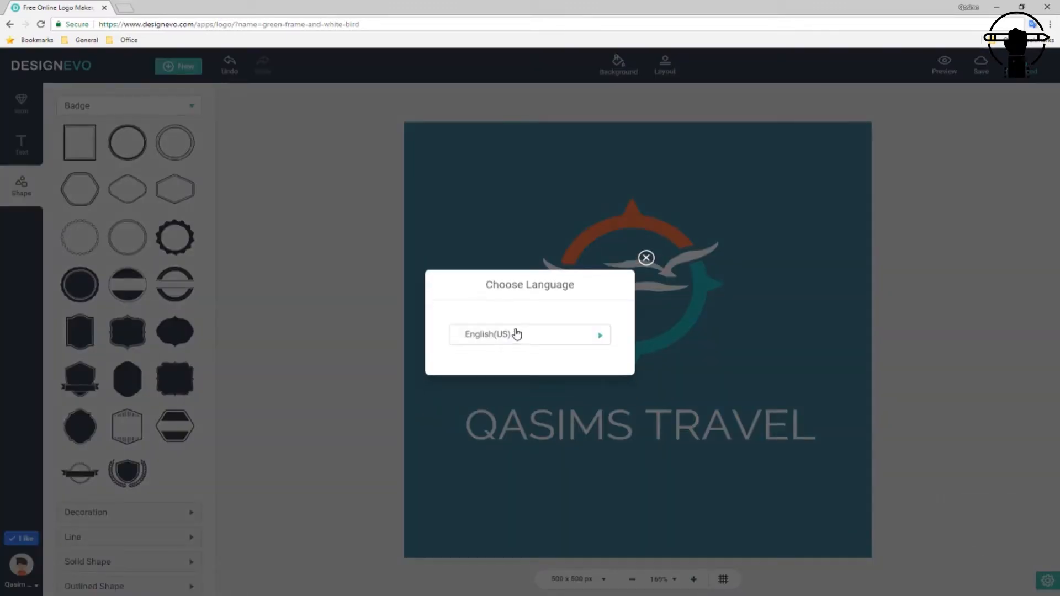
pyautogui.click(514, 335)
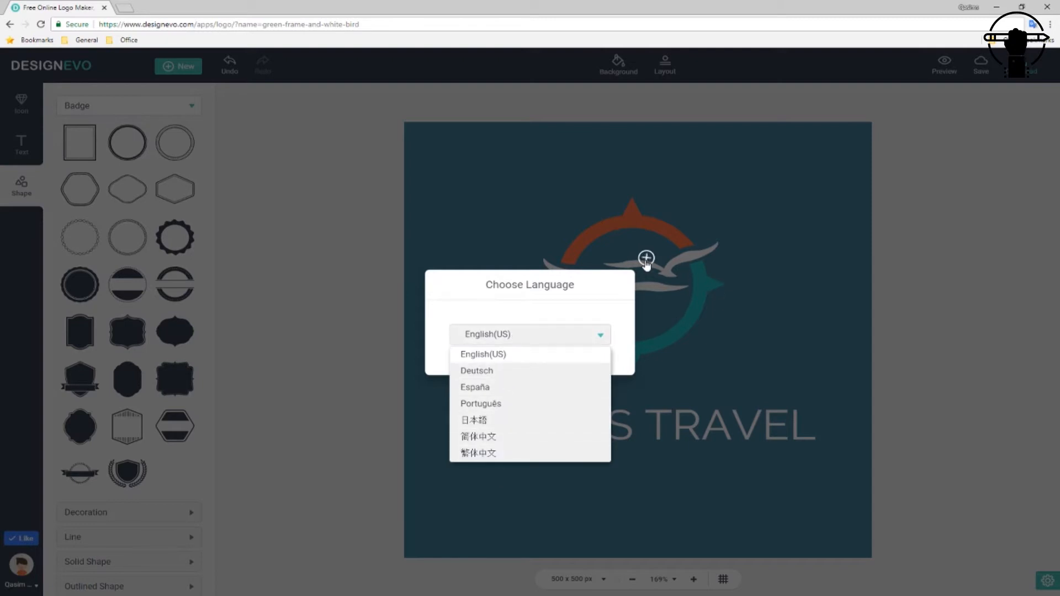
pyautogui.click(646, 259)
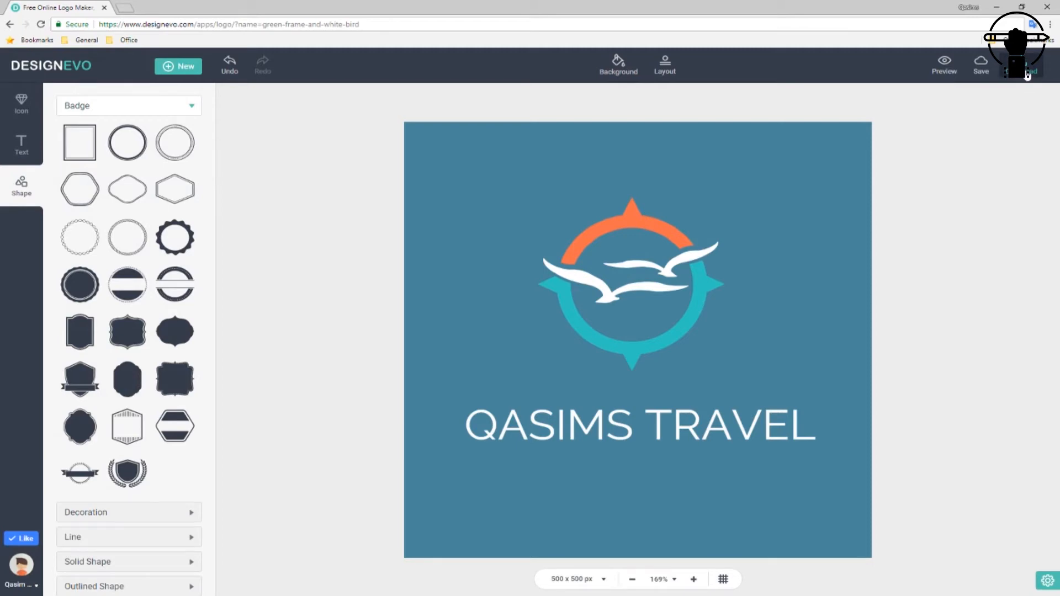
# Start downloading the logo and choose the free Give Credit package
pyautogui.click(1027, 76)
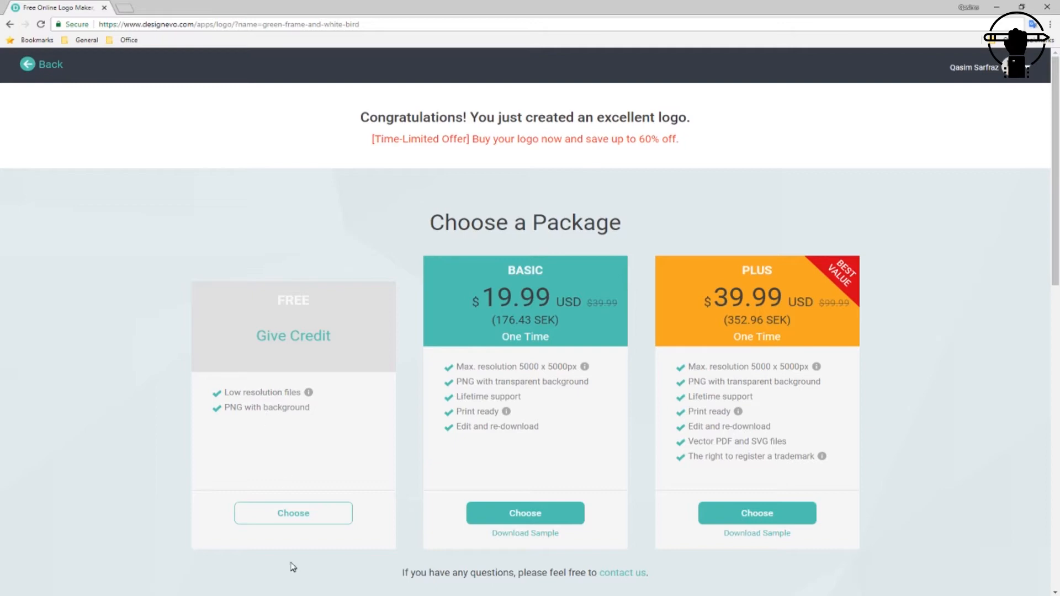
pyautogui.click(287, 519)
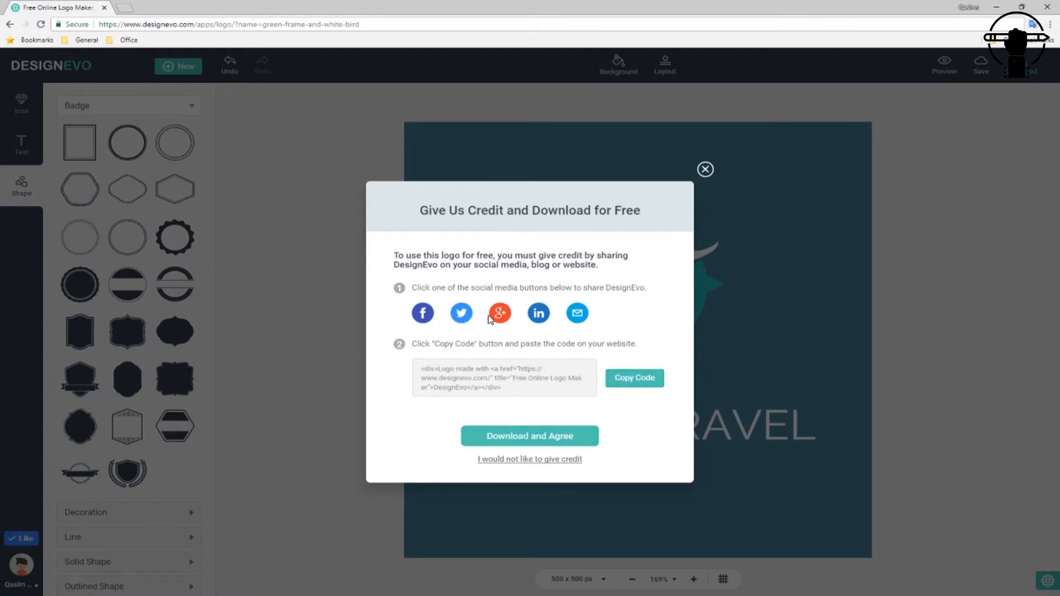
# Copy the DesignEvo credit code for a website and post the DesignEvo share to the Facebook timeline
pyautogui.moveTo(513, 389); pyautogui.dragTo(406, 367)
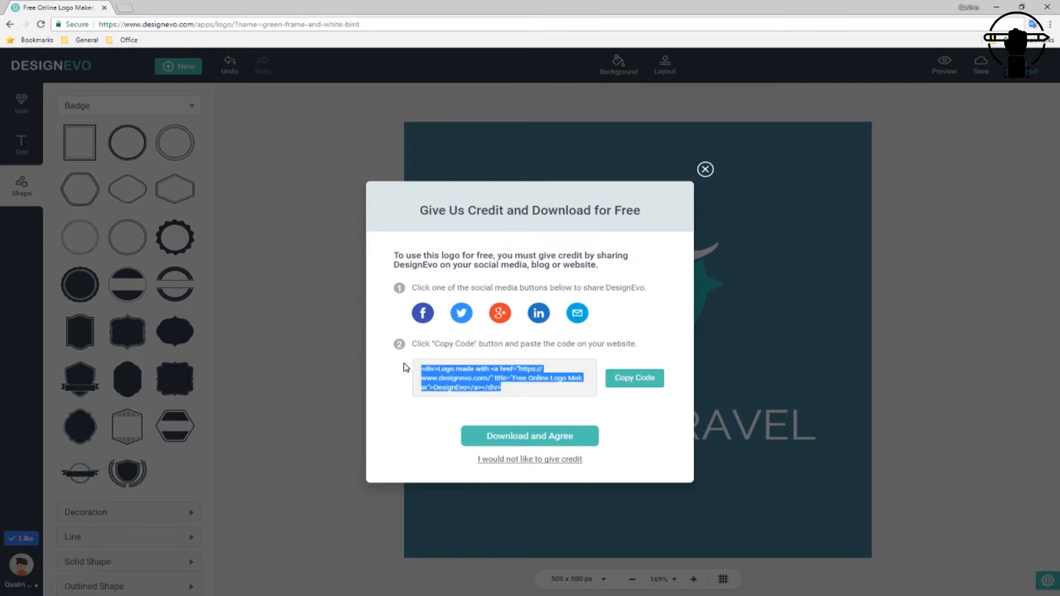
pyautogui.click(648, 380)
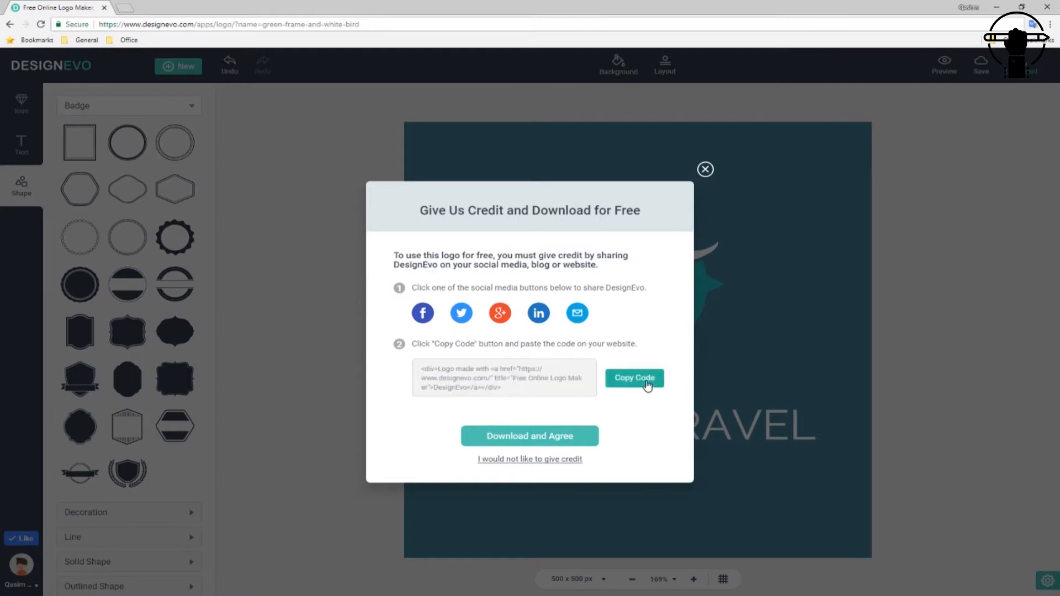
pyautogui.click(424, 314)
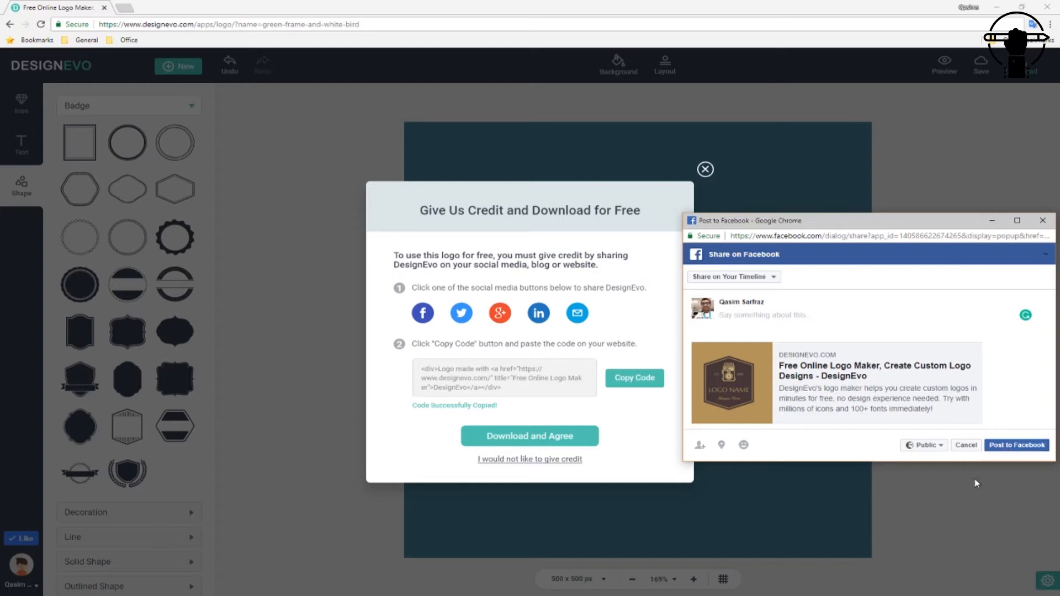
pyautogui.click(1013, 445)
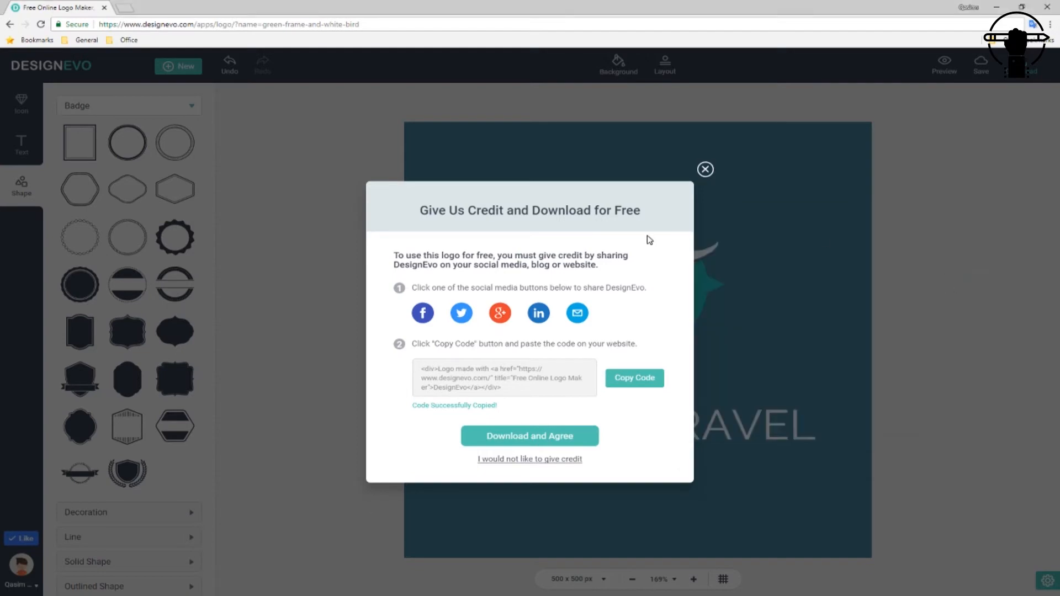
# Agree to the credit terms and save the download as the ZIP archive "logo" on the Desktop
pyautogui.click(544, 441)
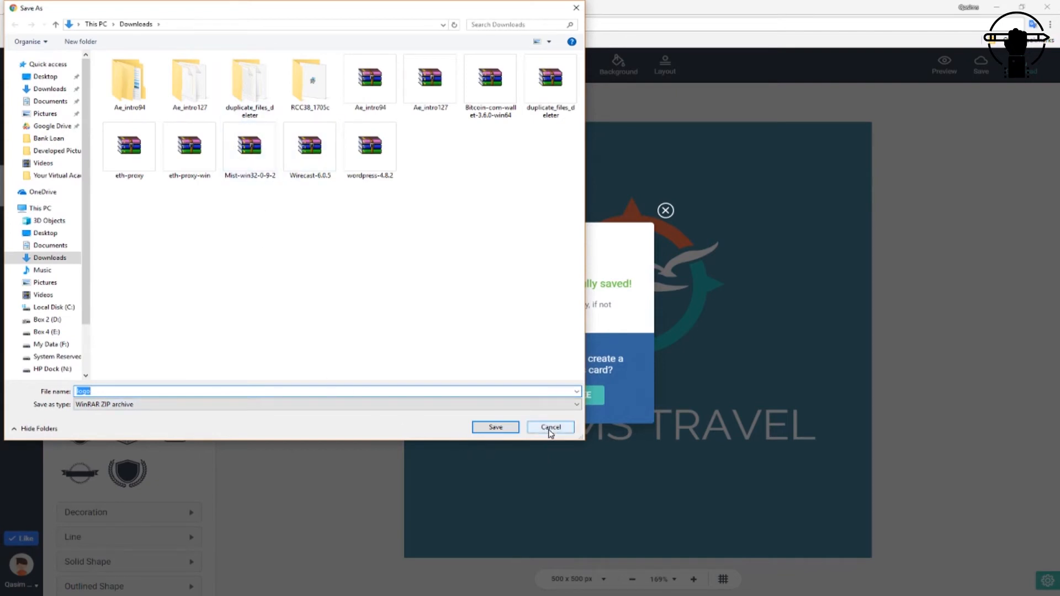
pyautogui.click(55, 76)
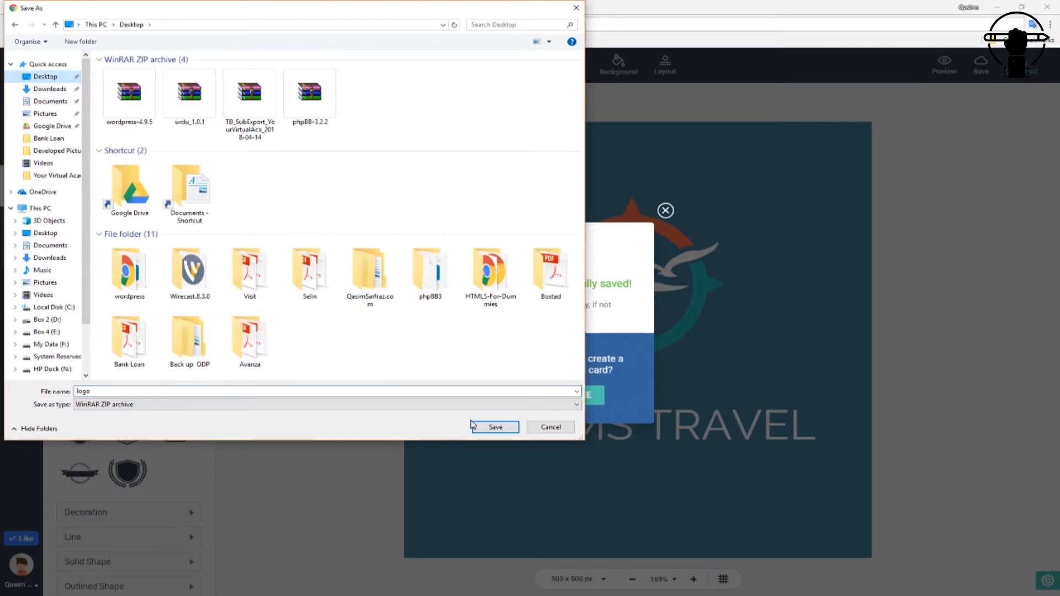
pyautogui.click(473, 425)
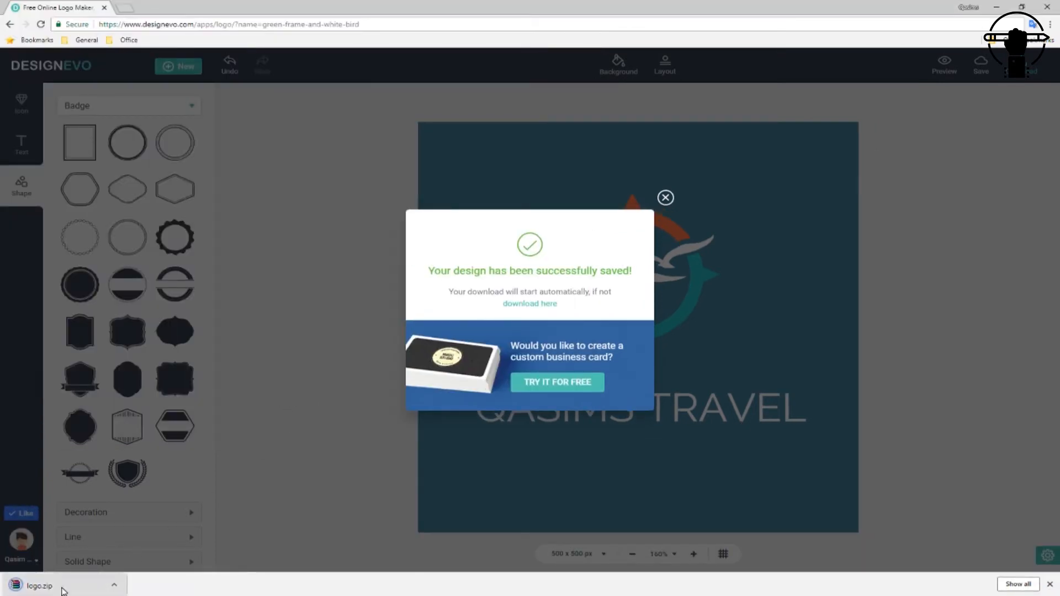
# Inspect the contents of the logo folder in the downloaded logo.zip, then close the archive and the download confirmation
pyautogui.click(63, 589)
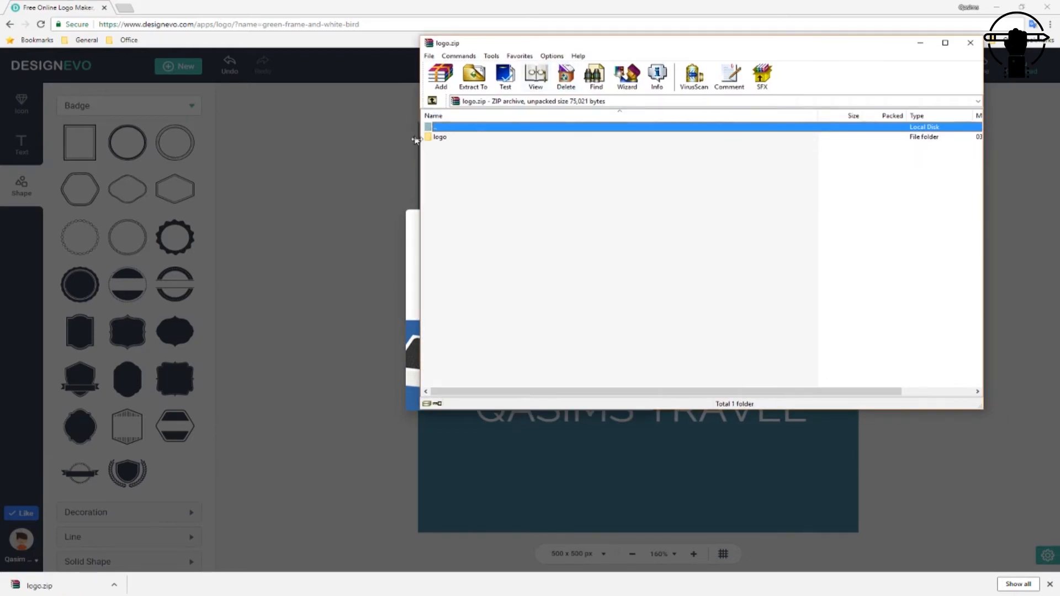
pyautogui.doubleClick(440, 138)
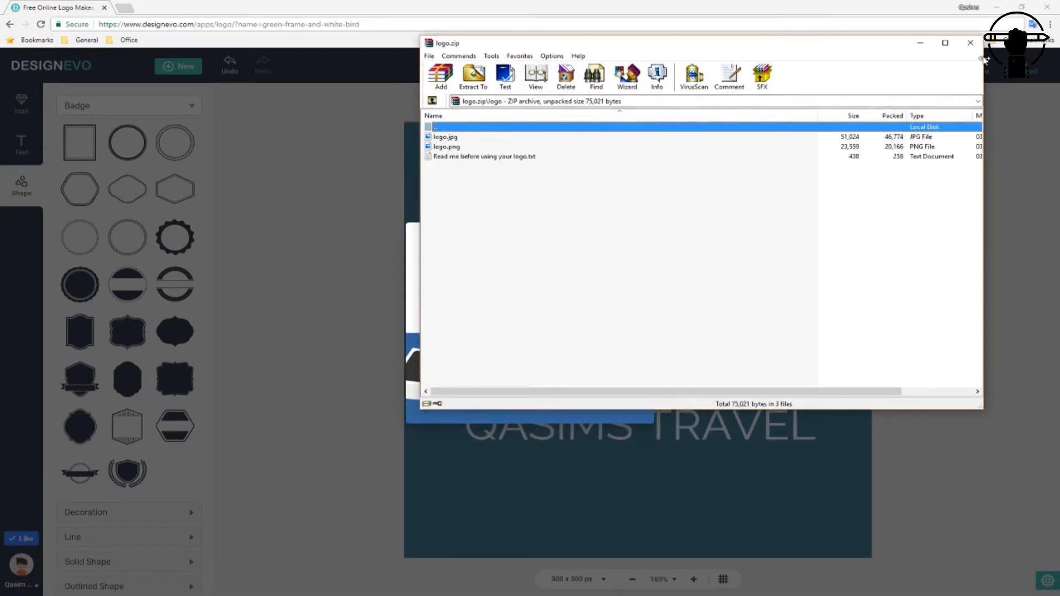
pyautogui.click(971, 47)
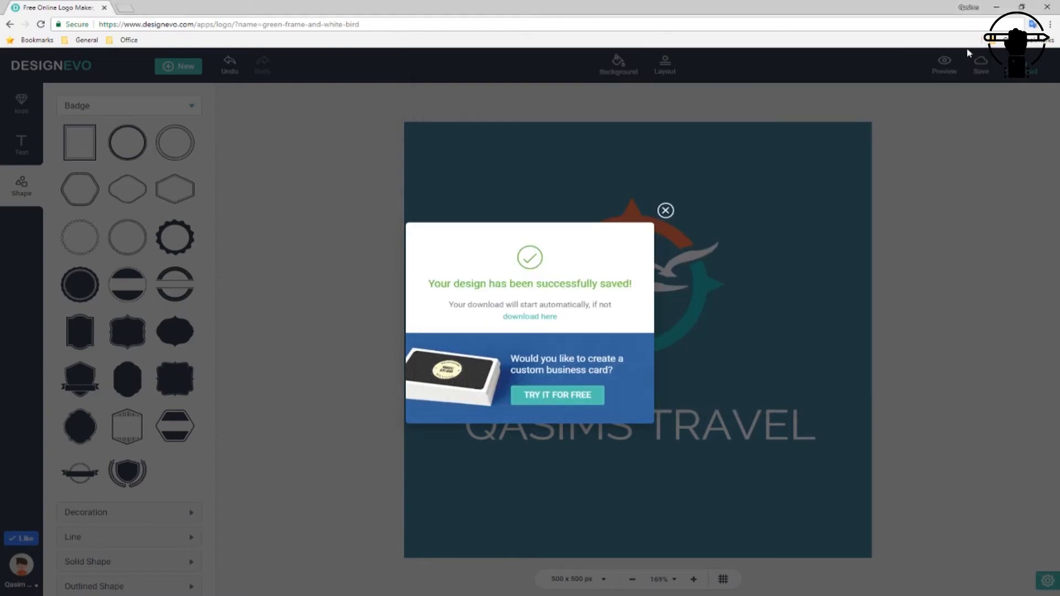
pyautogui.click(665, 211)
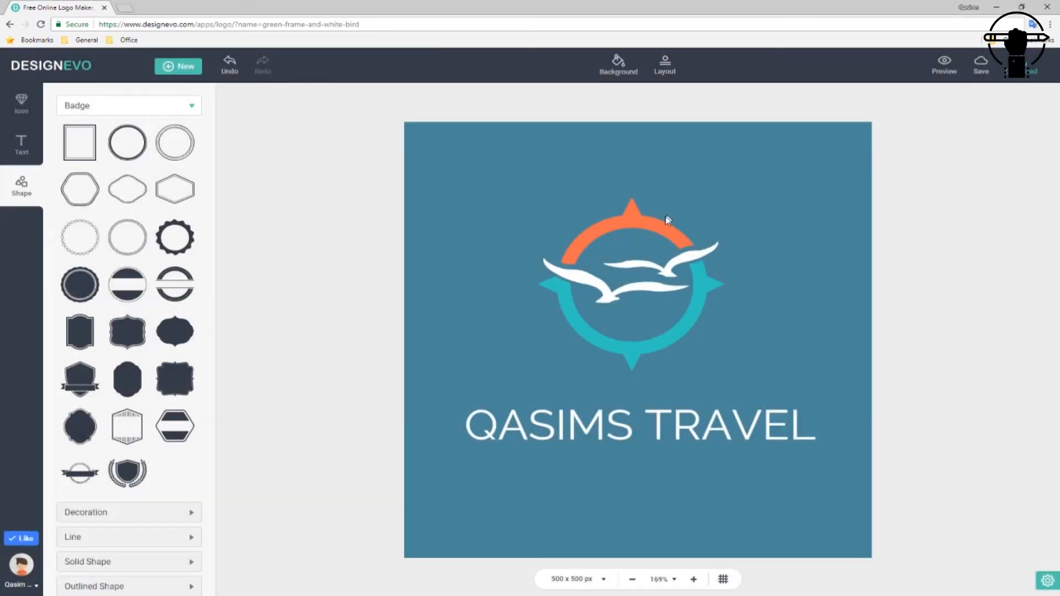
# Review the Free, Basic and Plus download packages and return to the logo editor without choosing one
pyautogui.click(1021, 65)
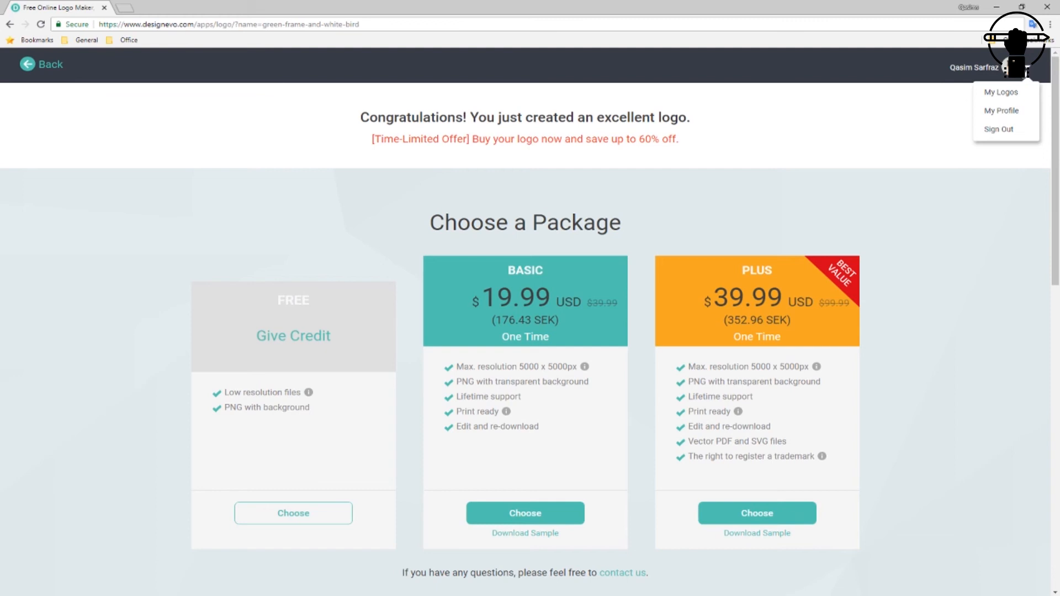
pyautogui.click(30, 66)
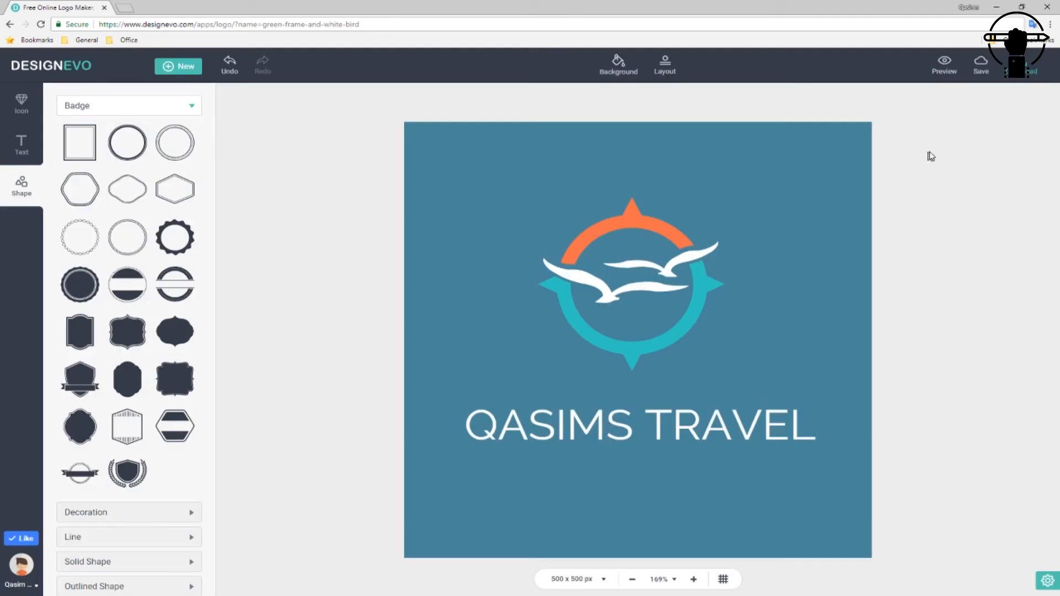
# Look through the account's My Logos, Billing and Profile pages, and leave for the DesignEvo home page
pyautogui.click(22, 569)
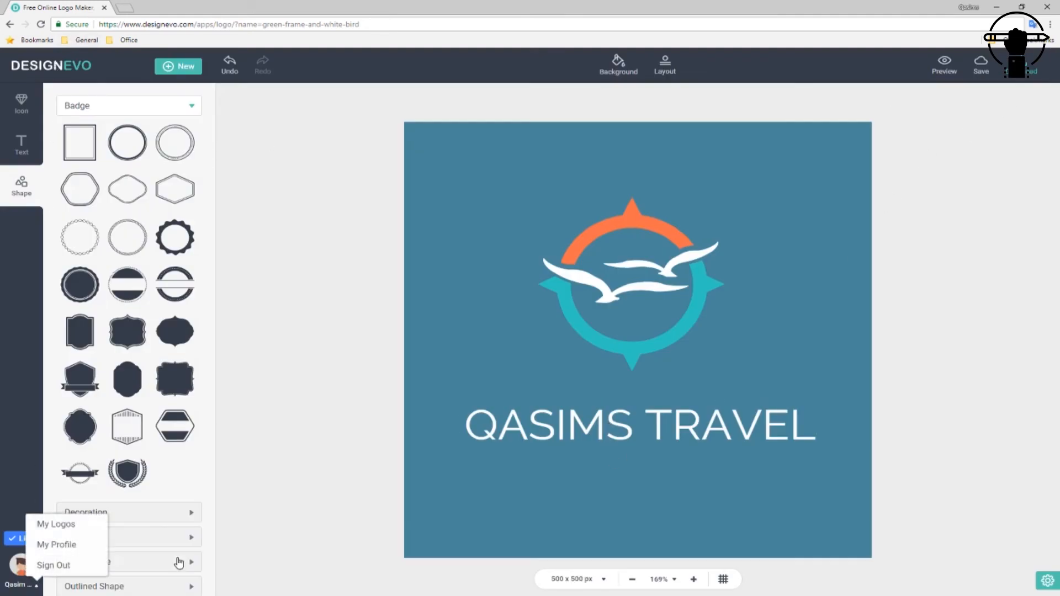
pyautogui.click(63, 525)
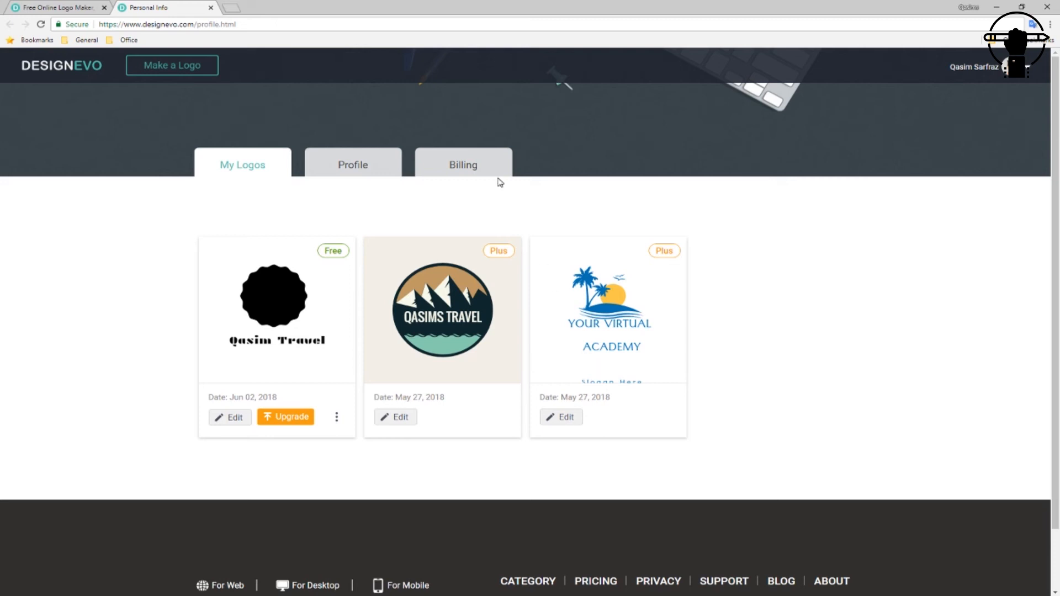
pyautogui.click(467, 163)
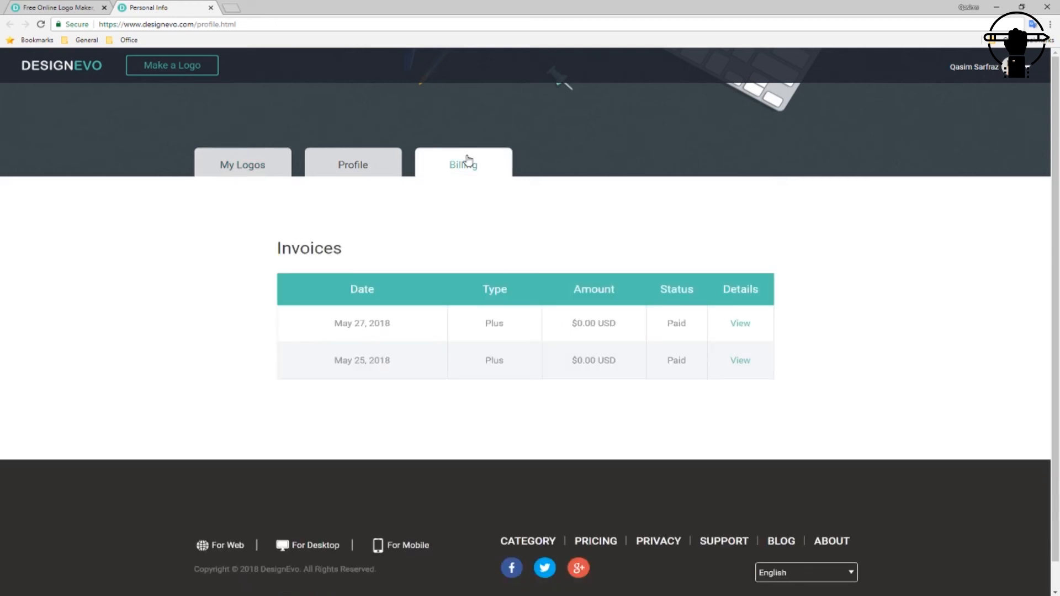
pyautogui.click(367, 171)
pyautogui.click(280, 163)
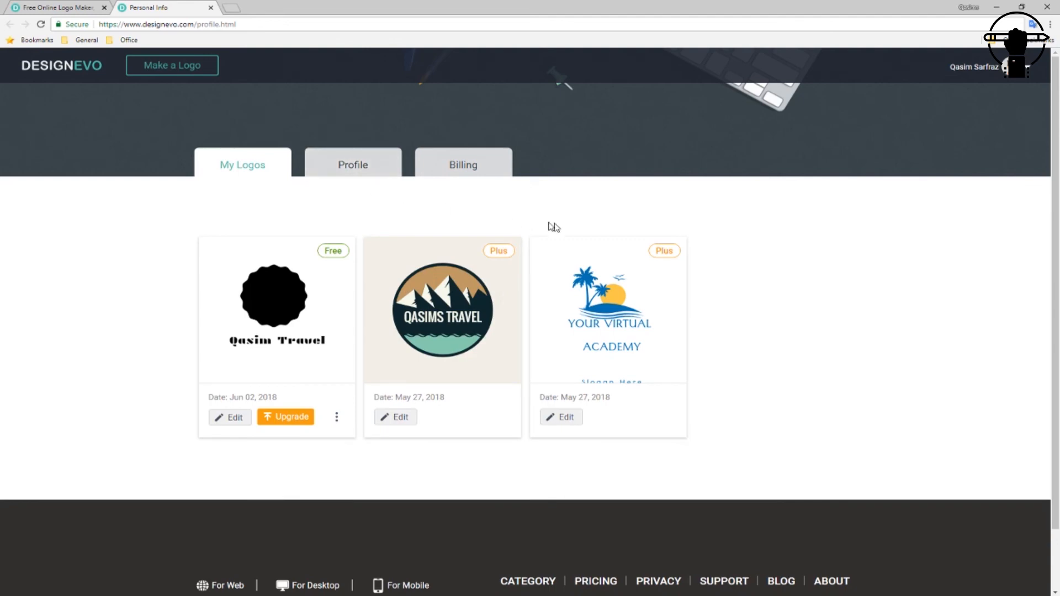
pyautogui.click(57, 66)
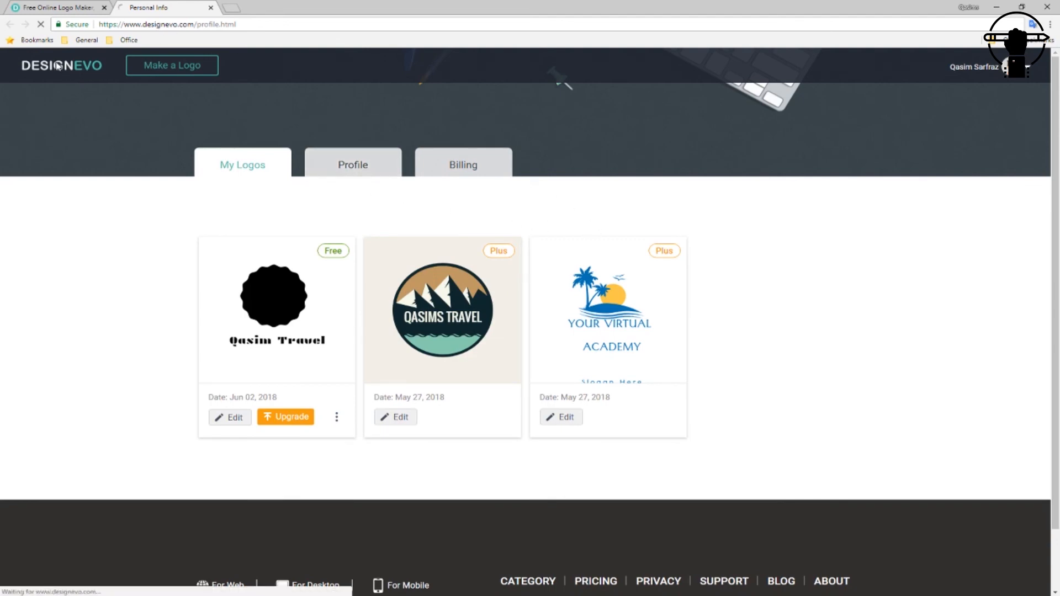